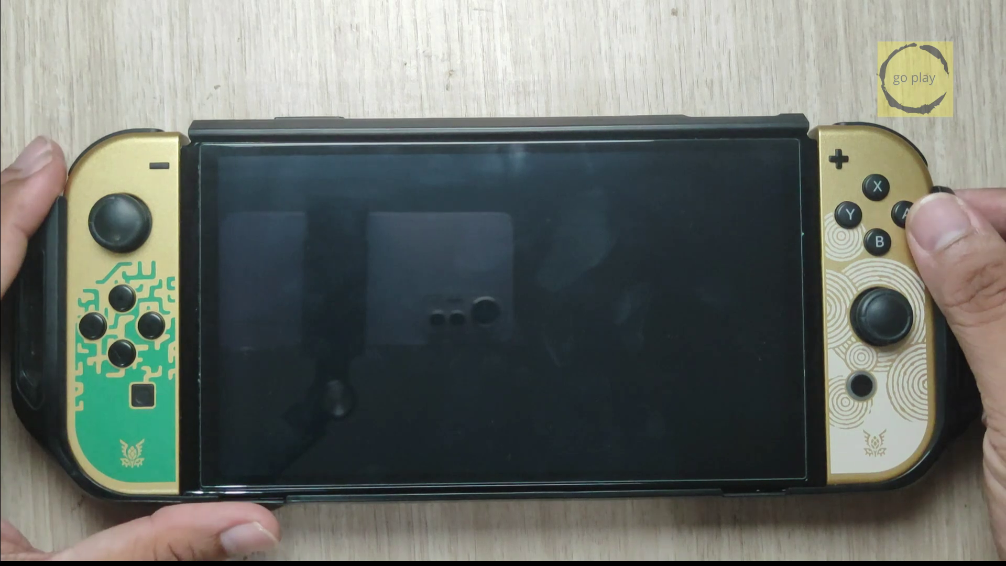
- Unlock the console, browse toward Eiyuden Chronicle, and look through System Settings
{"action": "key", "text": "a"}
{"action": "key", "text": "a"}
{"action": "key", "text": "a"}
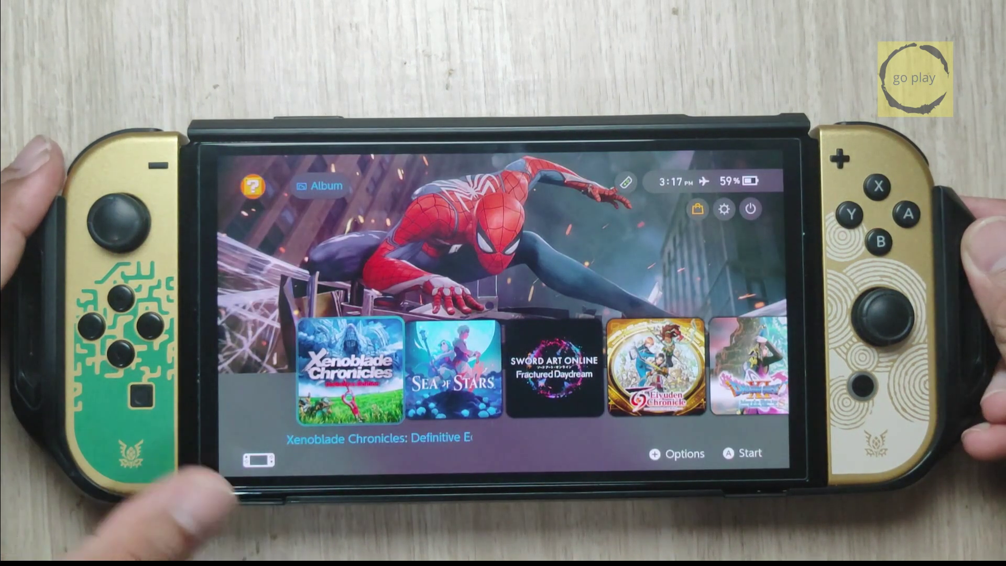
{"action": "key", "text": "Right"}
{"action": "key", "text": "Right"}
{"action": "key", "text": "Right"}
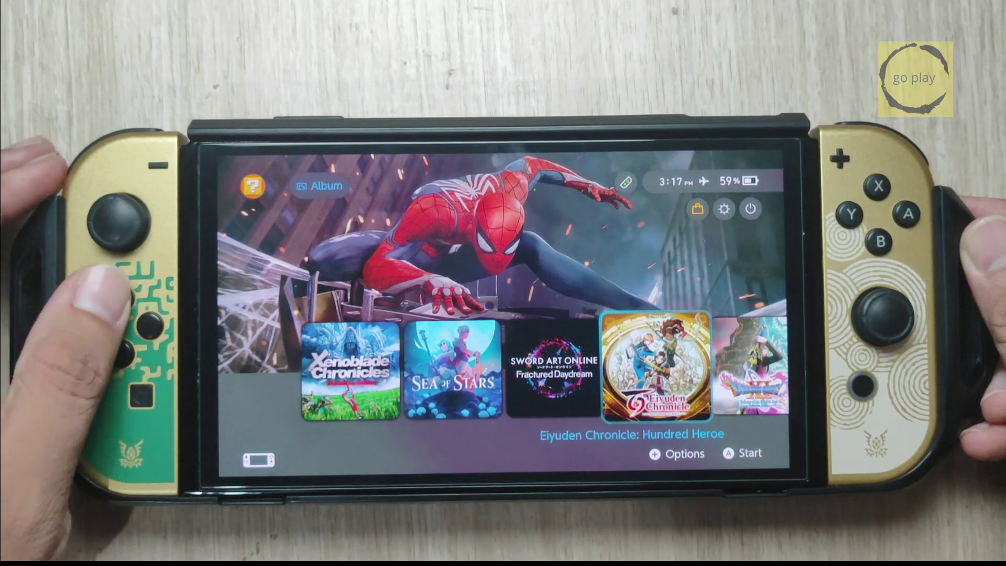
{"action": "key", "text": "Up"}
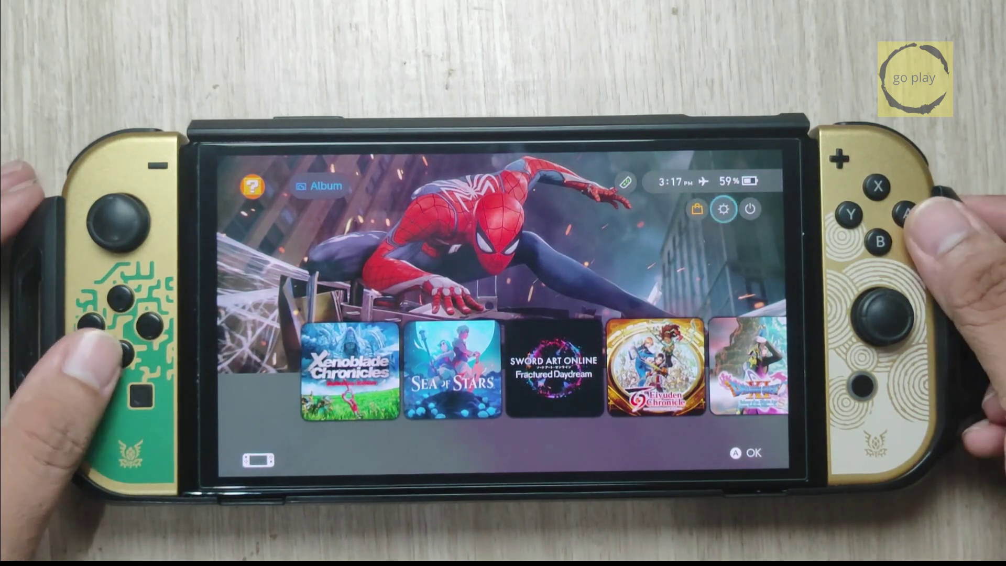
{"action": "key", "text": "a"}
{"action": "key", "text": "Down"}
{"action": "key", "text": "Down"}
{"action": "key", "text": "Down"}
{"action": "key", "text": "Down"}
{"action": "key", "text": "Down"}
{"action": "key", "text": "Down"}
{"action": "key", "text": "Down"}
{"action": "key", "text": "Down"}
{"action": "key", "text": "Down"}
{"action": "key", "text": "Down"}
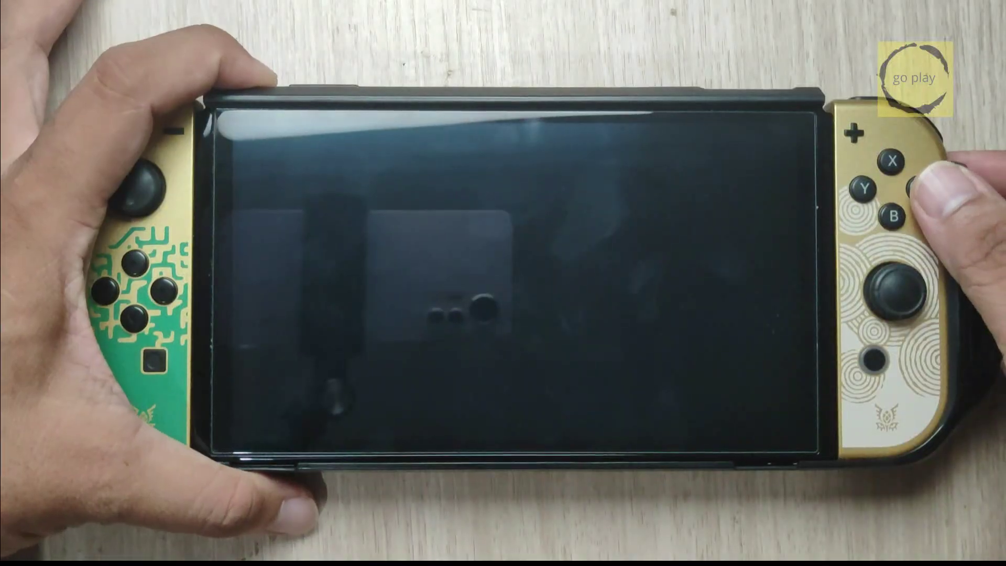
- Wake and unlock the console again, then settle on the Sea of Stars tile
{"action": "key", "text": "Home"}
{"action": "key", "text": "a"}
{"action": "key", "text": "a"}
{"action": "key", "text": "a"}
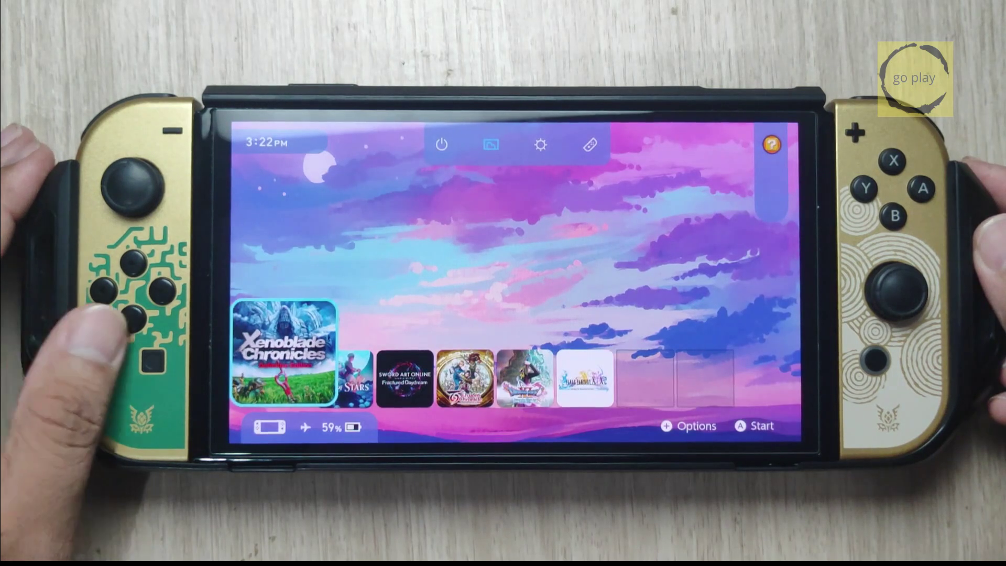
{"action": "key", "text": "Right"}
{"action": "key", "text": "Right"}
{"action": "key", "text": "Right"}
{"action": "key", "text": "Right"}
{"action": "key", "text": "Right"}
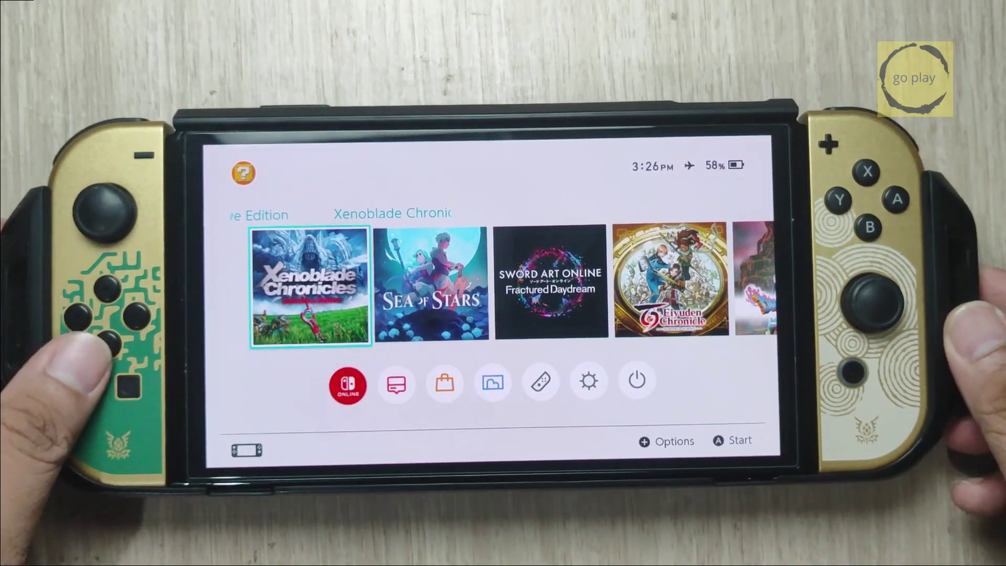
{"action": "key", "text": "Right"}
{"action": "key", "text": "Right"}
{"action": "key", "text": "Right"}
{"action": "key", "text": "Left"}
{"action": "key", "text": "Left"}
{"action": "key", "text": "Left"}
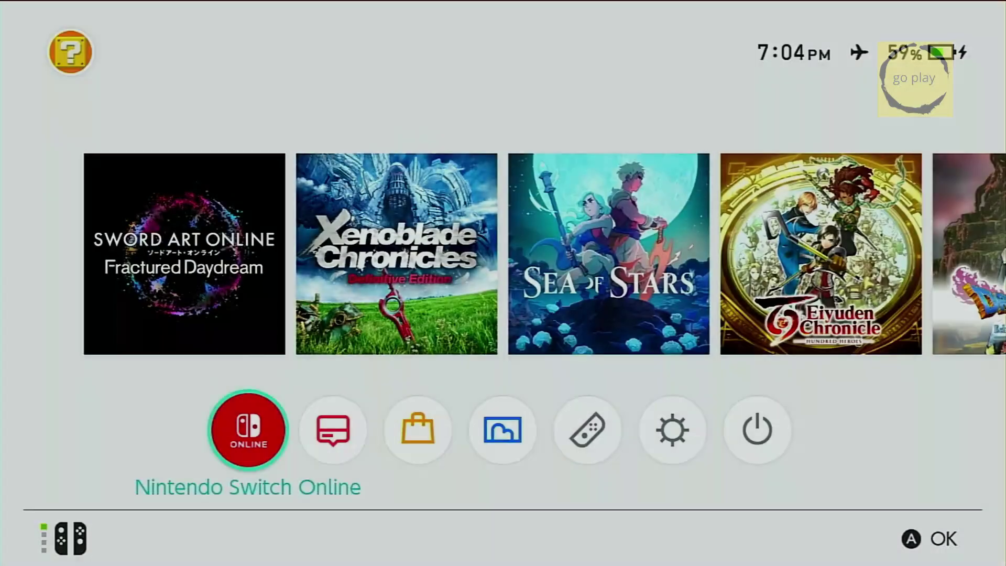
- Check the System Update page in System Settings
{"action": "key", "text": "Right"}
{"action": "key", "text": "Right"}
{"action": "key", "text": "Right"}
{"action": "key", "text": "Right"}
{"action": "key", "text": "Right"}
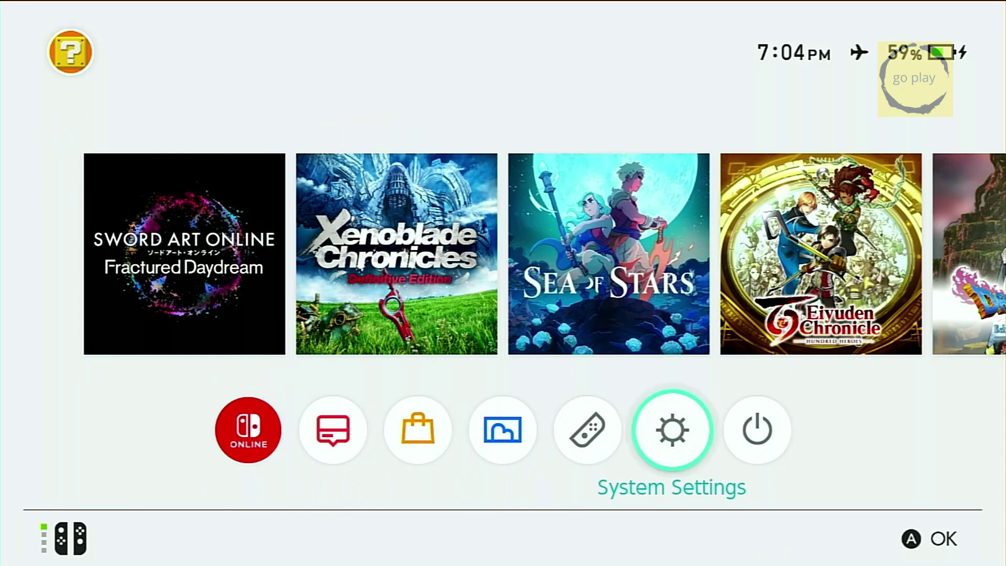
{"action": "key", "text": "Return"}
{"action": "key", "text": "Down"}
{"action": "key", "text": "Down"}
{"action": "key", "text": "Down"}
{"action": "key", "text": "Down"}
{"action": "key", "text": "Down"}
{"action": "key", "text": "Down"}
{"action": "key", "text": "Down"}
{"action": "key", "text": "Down"}
{"action": "key", "text": "Down"}
{"action": "key", "text": "Down"}
{"action": "key", "text": "Down"}
{"action": "key", "text": "Down"}
{"action": "key", "text": "Down"}
{"action": "key", "text": "Down"}
{"action": "key", "text": "Down"}
{"action": "key", "text": "Right"}
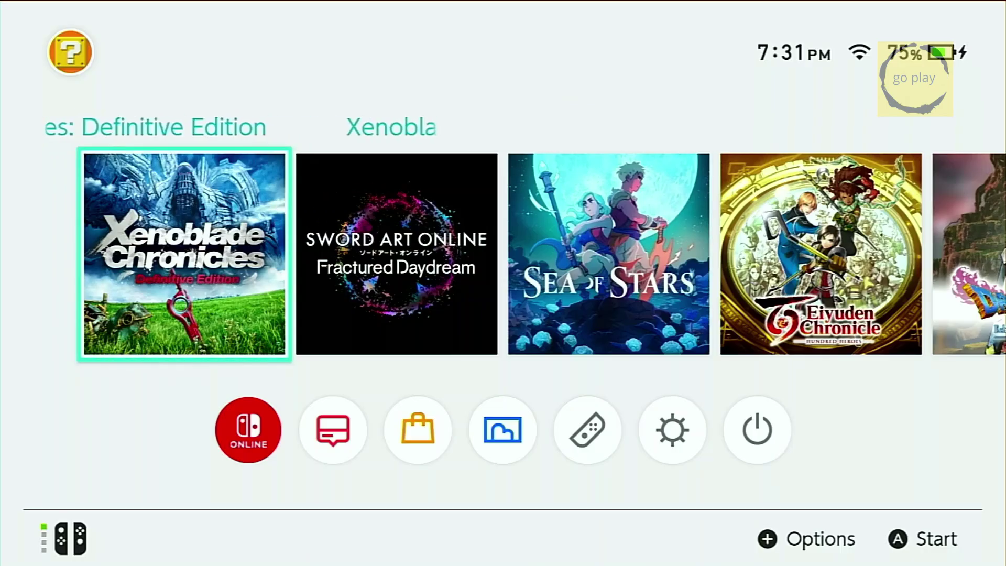
- Start hbmenu through the Album and launch HB App Store
{"action": "key", "text": "Down"}
{"action": "key", "text": "Right"}
{"action": "key", "text": "Right"}
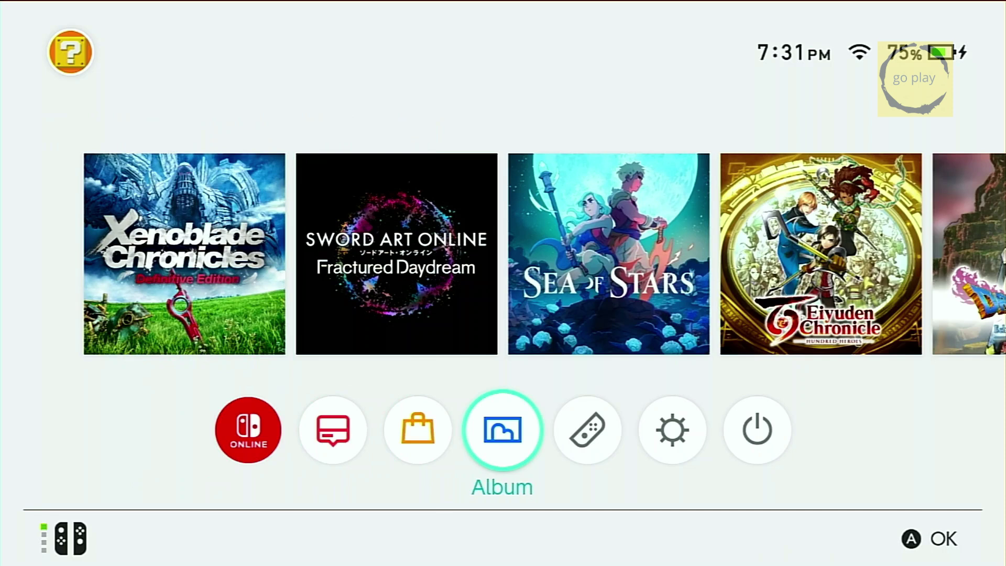
{"action": "key", "text": "Return"}
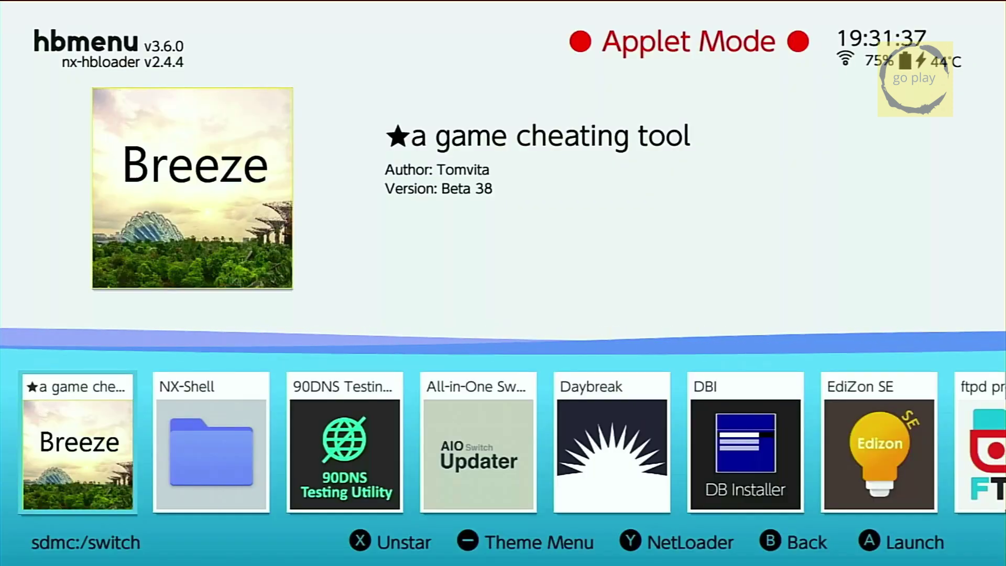
{"action": "key", "text": "Right"}
{"action": "key", "text": "Right"}
{"action": "key", "text": "Right"}
{"action": "key", "text": "Right"}
{"action": "key", "text": "Right"}
{"action": "key", "text": "Right"}
{"action": "key", "text": "Right"}
{"action": "key", "text": "Right"}
{"action": "key", "text": "Right"}
{"action": "key", "text": "Right"}
{"action": "key", "text": "Right"}
{"action": "key", "text": "Right"}
{"action": "key", "text": "Right"}
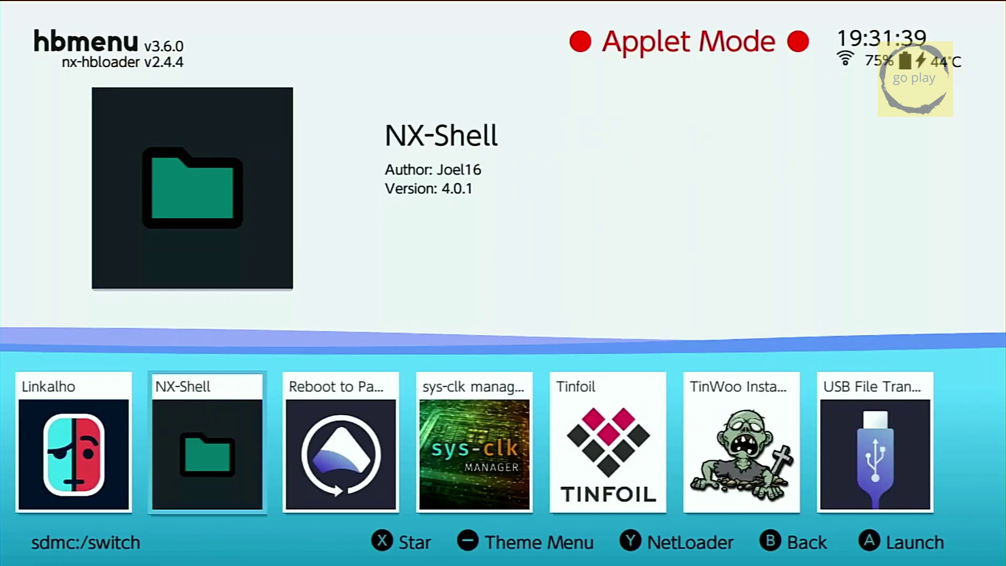
{"action": "key", "text": "Left"}
{"action": "key", "text": "Left"}
{"action": "key", "text": "Left"}
{"action": "key", "text": "Left"}
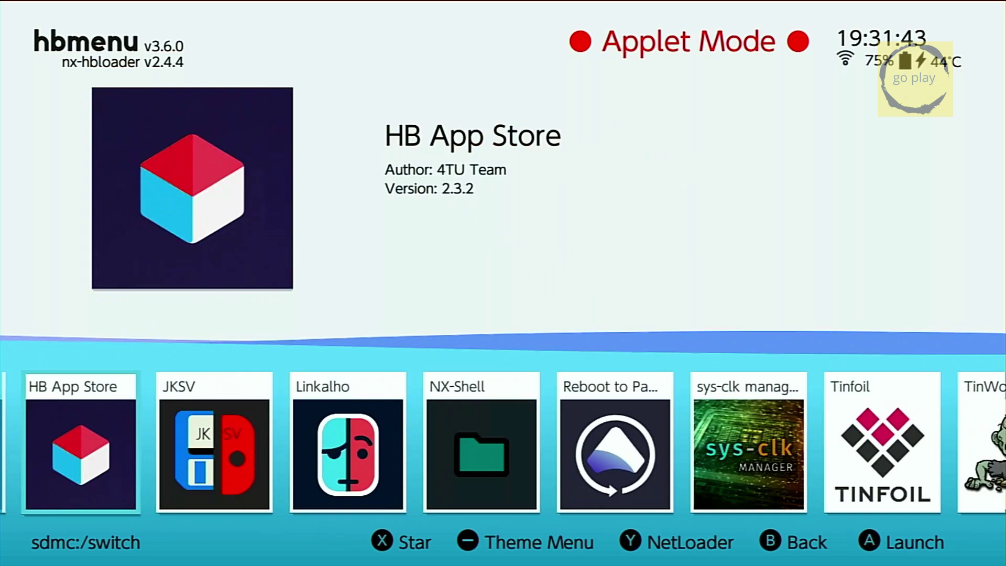
{"action": "key", "text": "Return"}
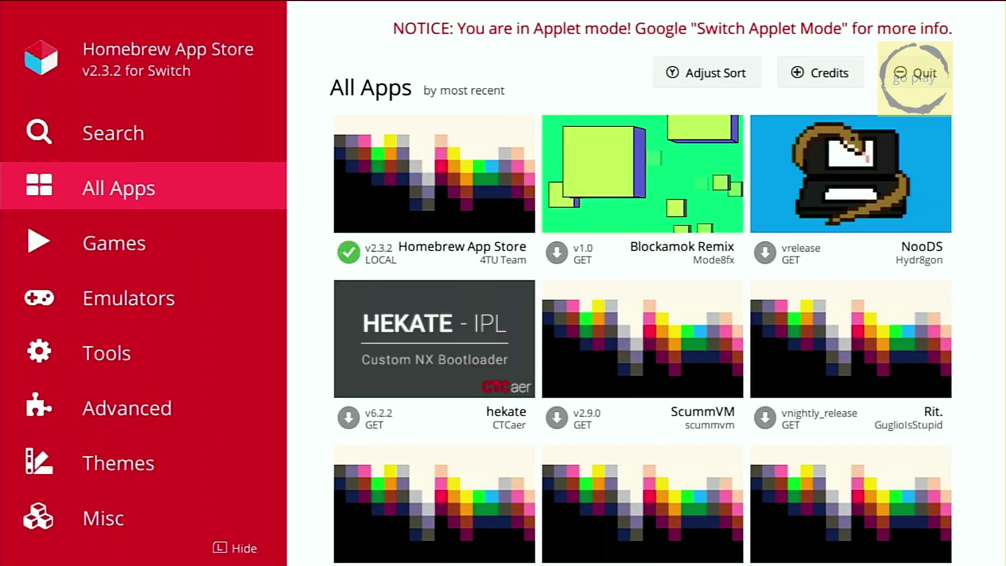
- Search the store for 'nxth', install NXThemes Installer v4.7.1, and quit back to hbmenu
{"action": "key", "text": "Left"}
{"action": "key", "text": "Up"}
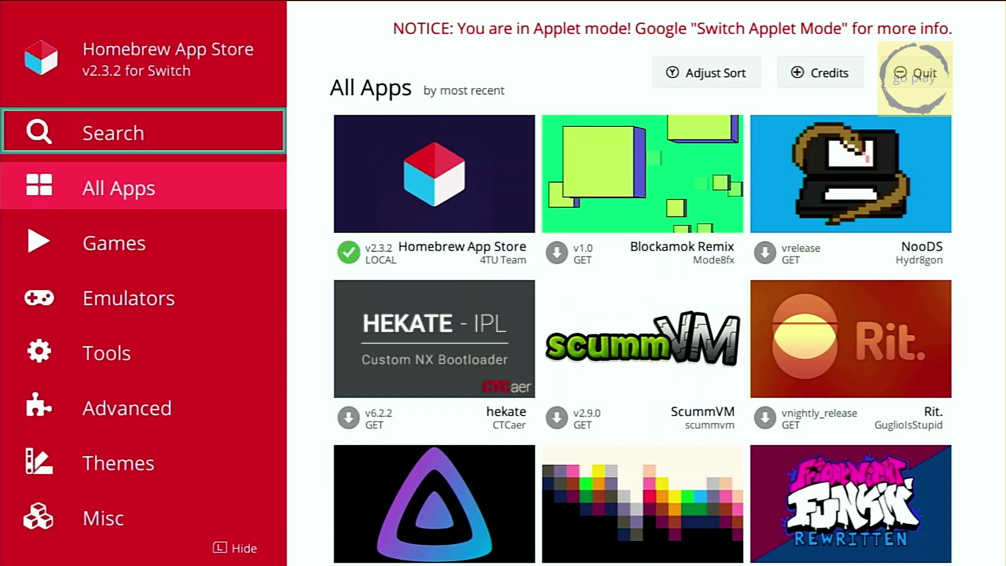
{"action": "key", "text": "Return"}
{"action": "type", "text": "n"}
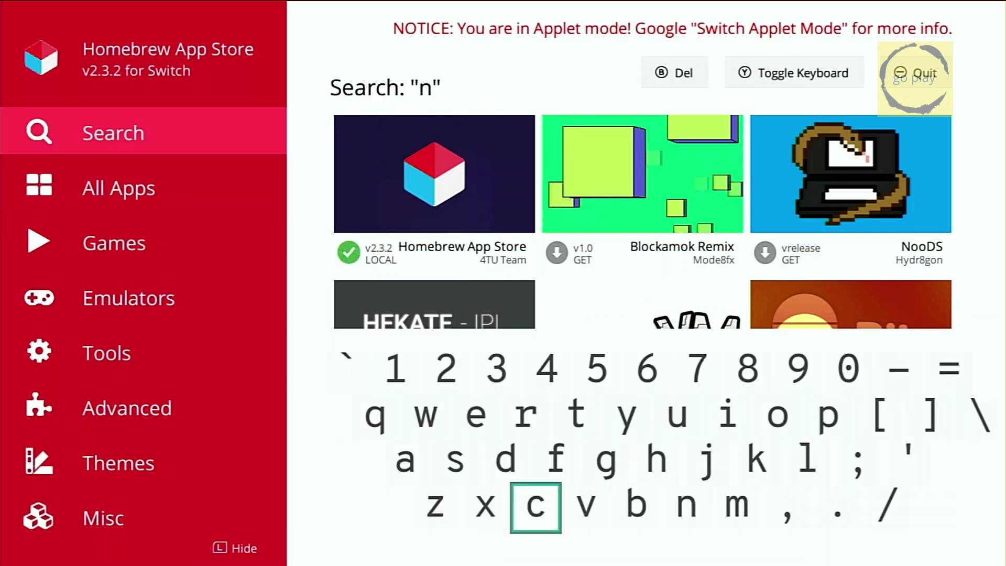
{"action": "type", "text": "xth"}
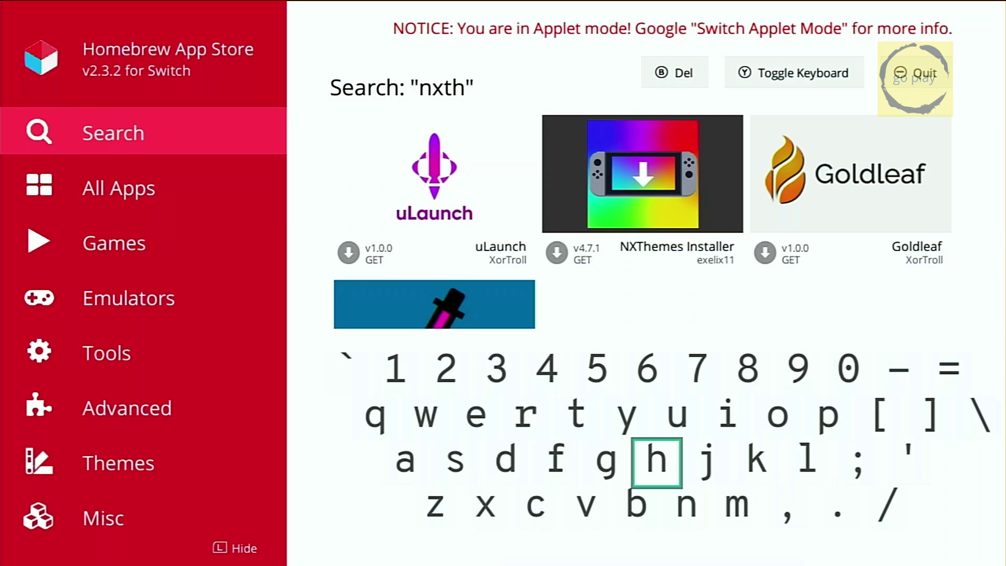
{"action": "type", "text": "y"}
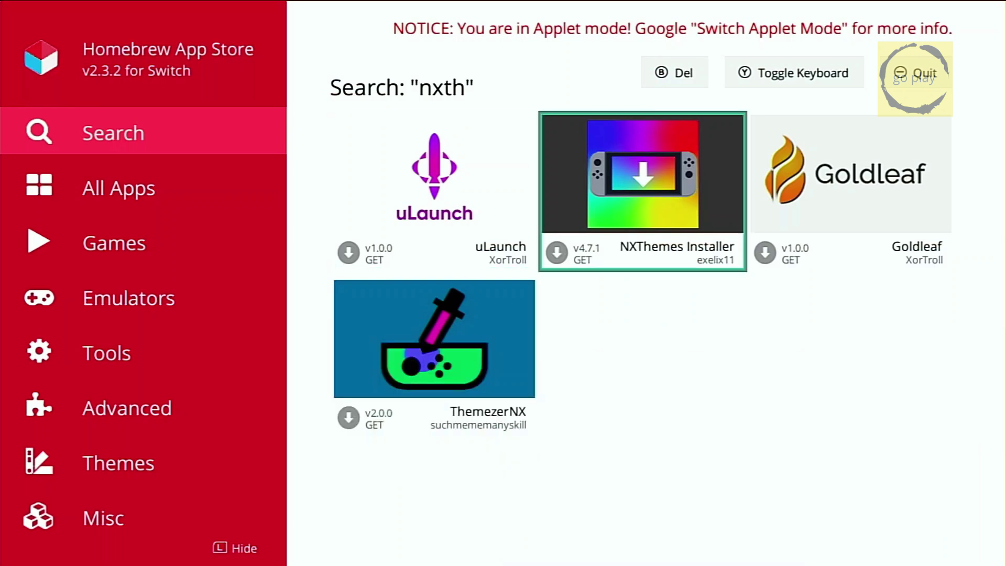
{"action": "type", "text": "a"}
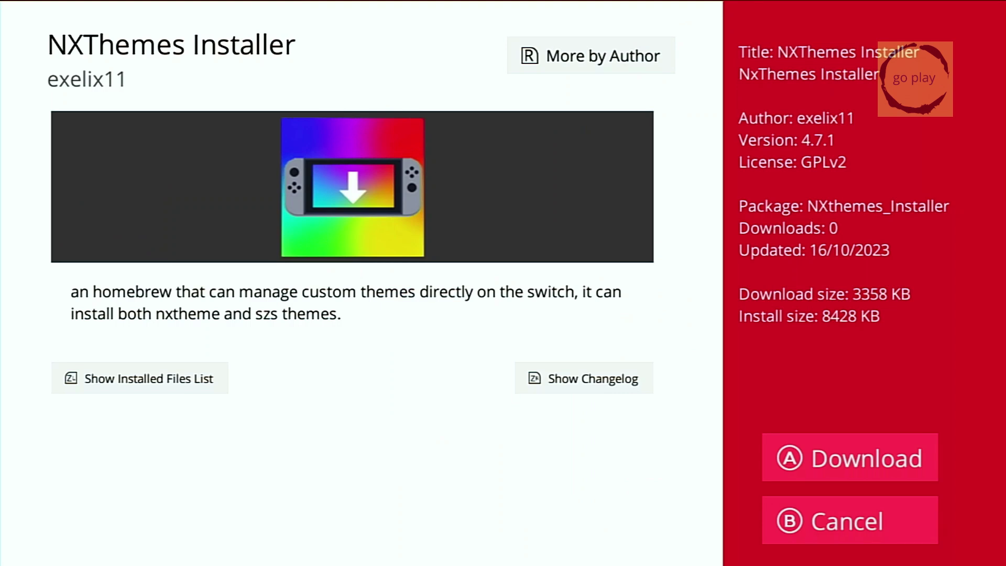
{"action": "type", "text": "a"}
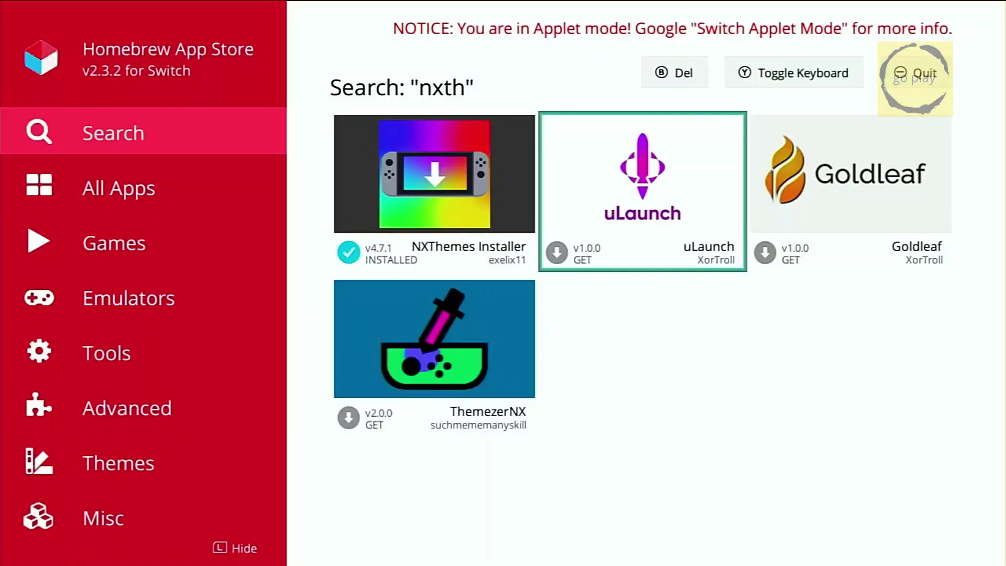
{"action": "left_click", "coordinate": [434, 192]}
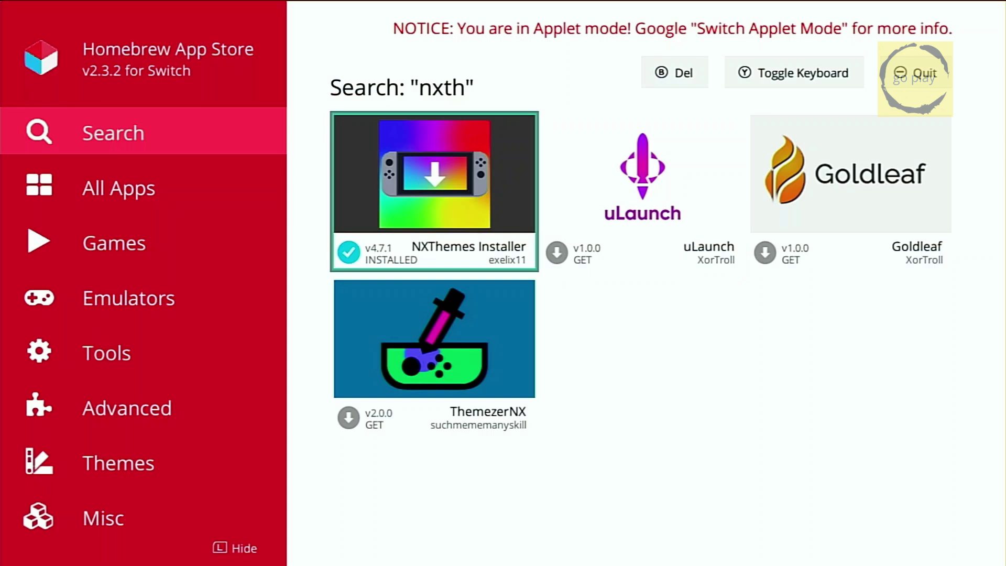
{"action": "key", "text": "minus"}
{"action": "key", "text": "Right"}
{"action": "key", "text": "Right"}
{"action": "key", "text": "Right"}
{"action": "key", "text": "Right"}
{"action": "key", "text": "Right"}
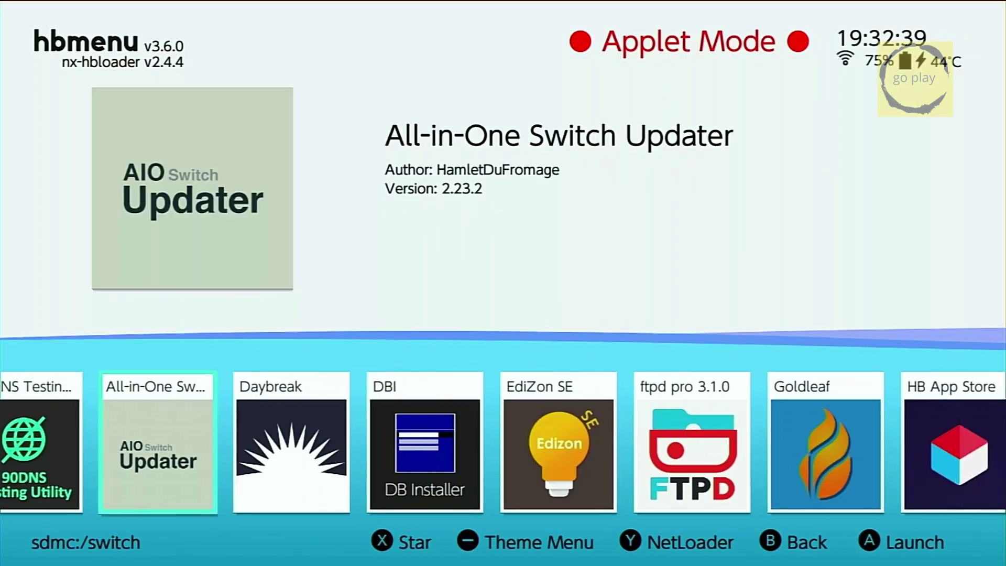
{"action": "key", "text": "Right"}
{"action": "key", "text": "Right"}
{"action": "key", "text": "Right"}
{"action": "key", "text": "Right"}
{"action": "key", "text": "Right"}
{"action": "key", "text": "Right"}
{"action": "key", "text": "Right"}
{"action": "key", "text": "Right"}
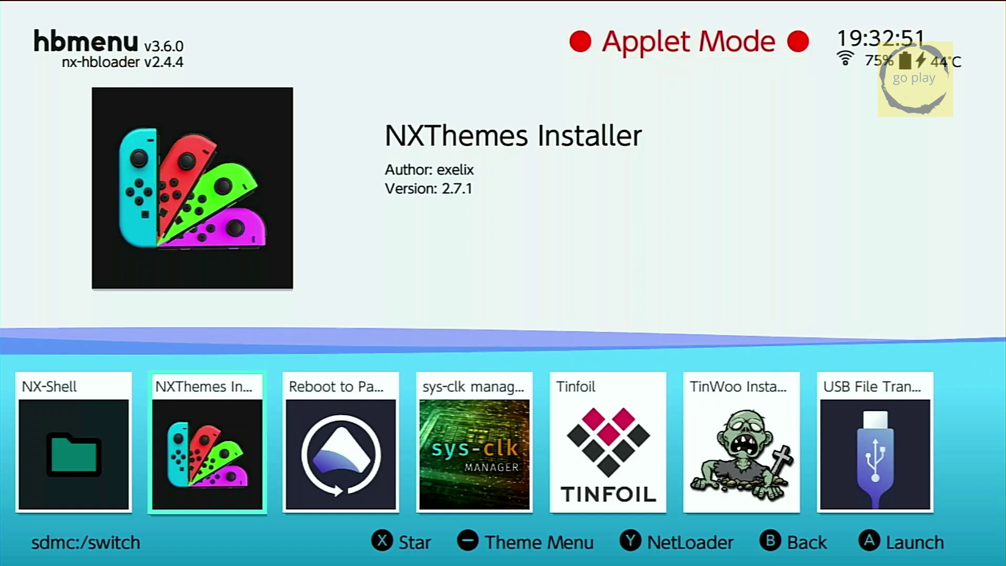
{"action": "key", "text": "Return"}
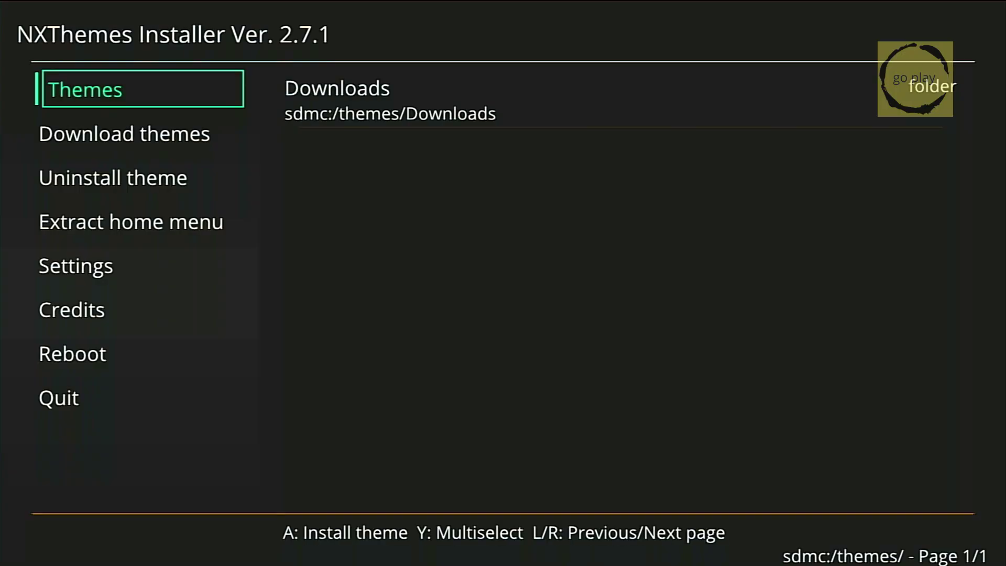
{"action": "key", "text": "Down"}
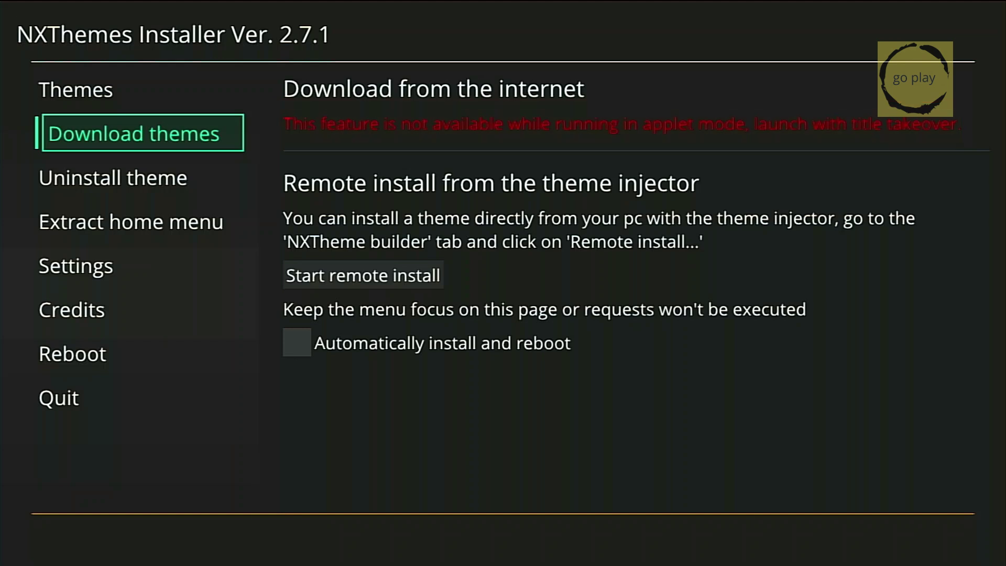
{"action": "key", "text": "Down"}
{"action": "key", "text": "Down"}
{"action": "key", "text": "Down"}
{"action": "key", "text": "Down"}
{"action": "key", "text": "Down"}
{"action": "key", "text": "Down"}
{"action": "key", "text": "Return"}
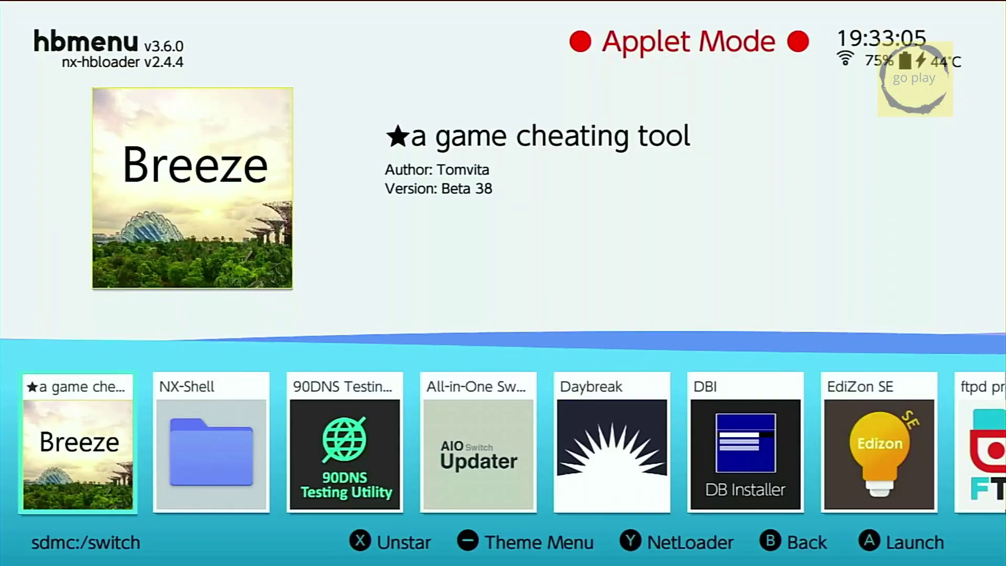
- Return HOME and launch Sea of Stars to bring up the user prompt for hbmenu
{"action": "key", "text": "Home"}
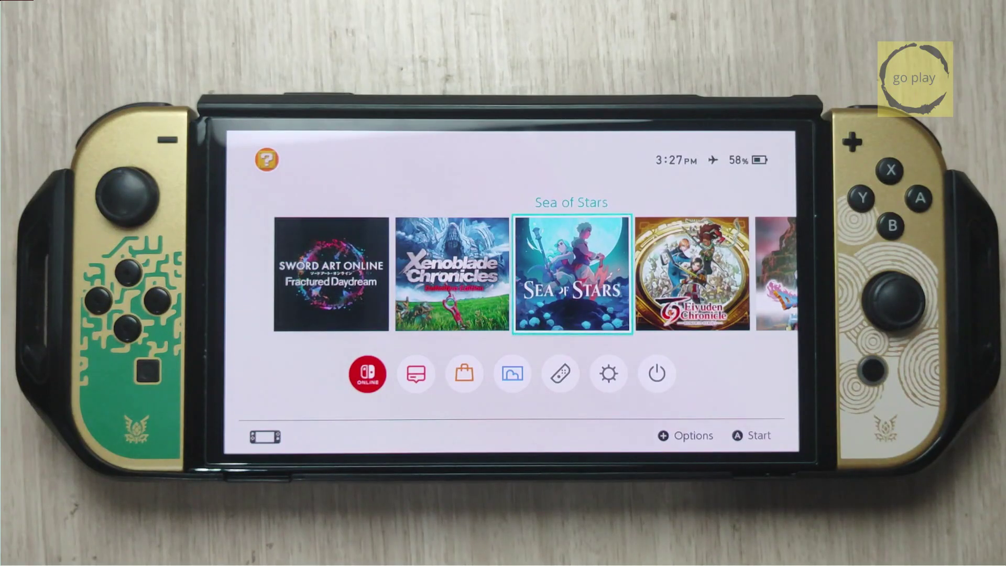
{"action": "key", "text": "Left"}
{"action": "key", "text": "Right"}
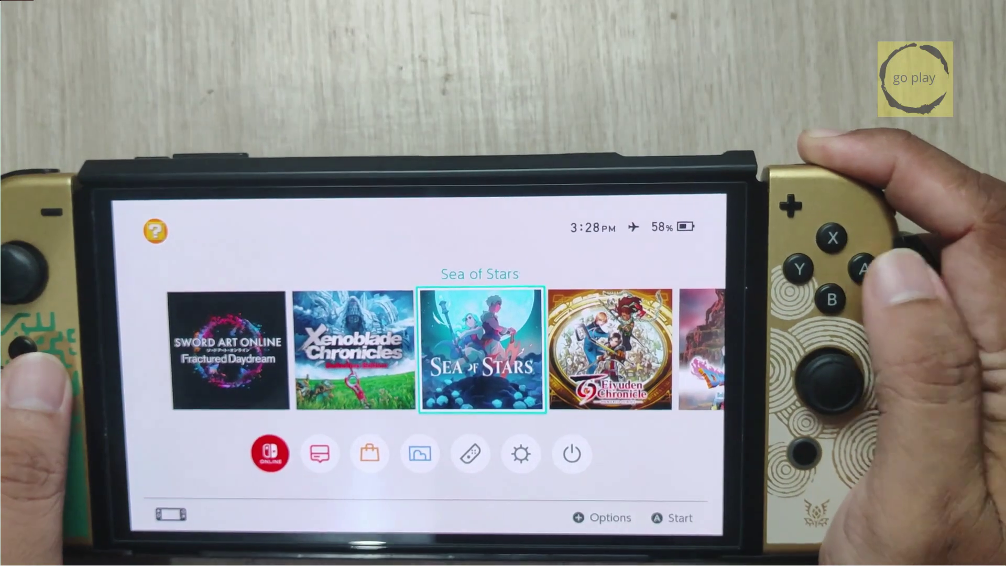
{"action": "key", "text": "a"}
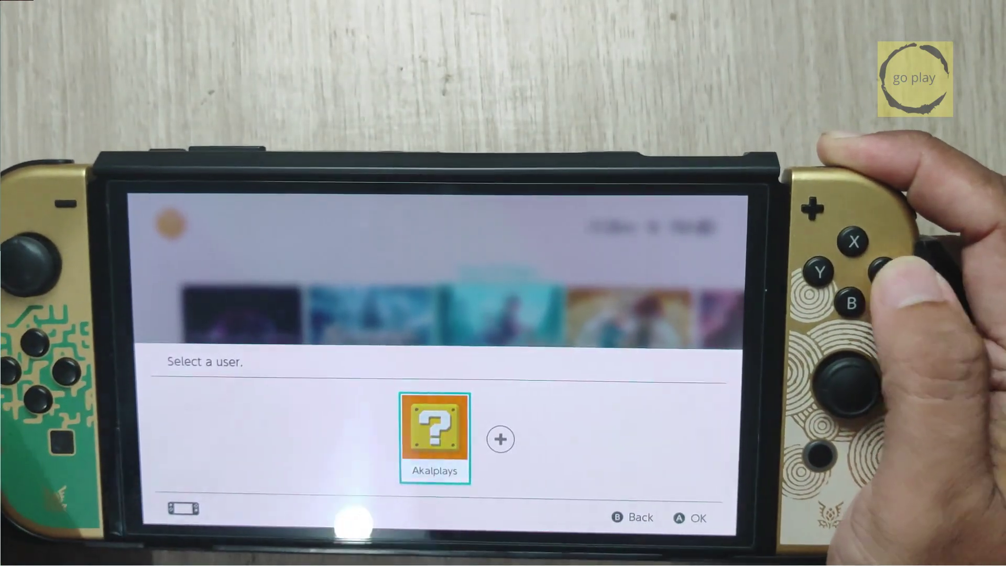
{"action": "key", "text": "b"}
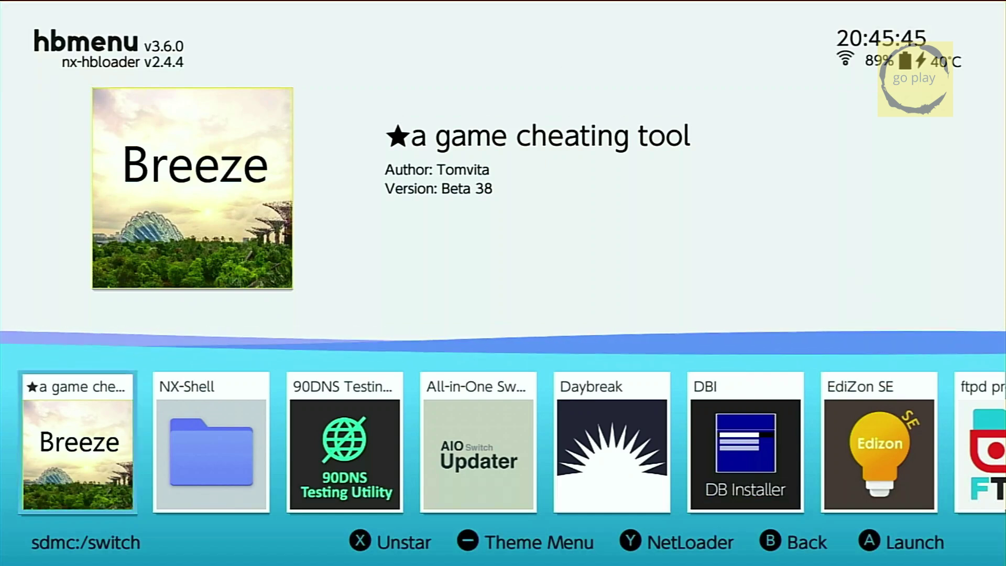
- Launch NXThemes Installer and reach the Download themes page's theme ID input box
{"action": "key", "text": "Right"}
{"action": "key", "text": "Right"}
{"action": "key", "text": "Right"}
{"action": "key", "text": "Right"}
{"action": "key", "text": "Right"}
{"action": "key", "text": "Right"}
{"action": "key", "text": "Right"}
{"action": "key", "text": "Right"}
{"action": "key", "text": "Right"}
{"action": "key", "text": "Right"}
{"action": "key", "text": "Right"}
{"action": "key", "text": "Right"}
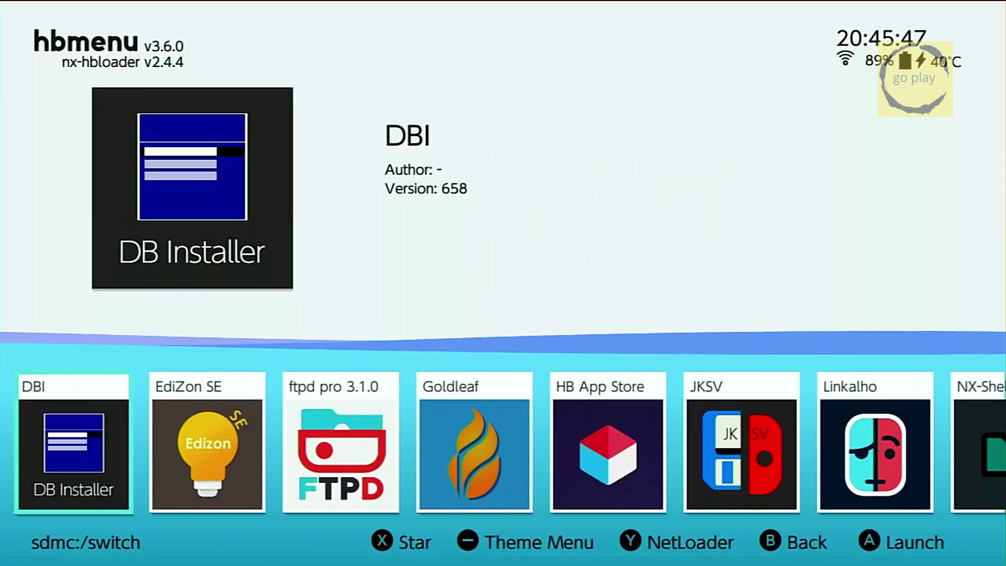
{"action": "key", "text": "Right"}
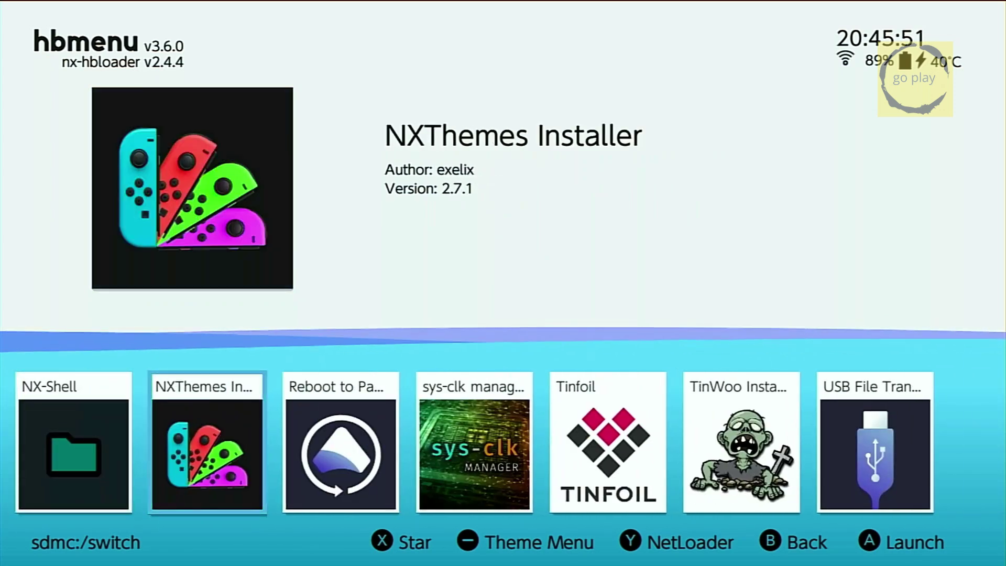
{"action": "key", "text": "Return"}
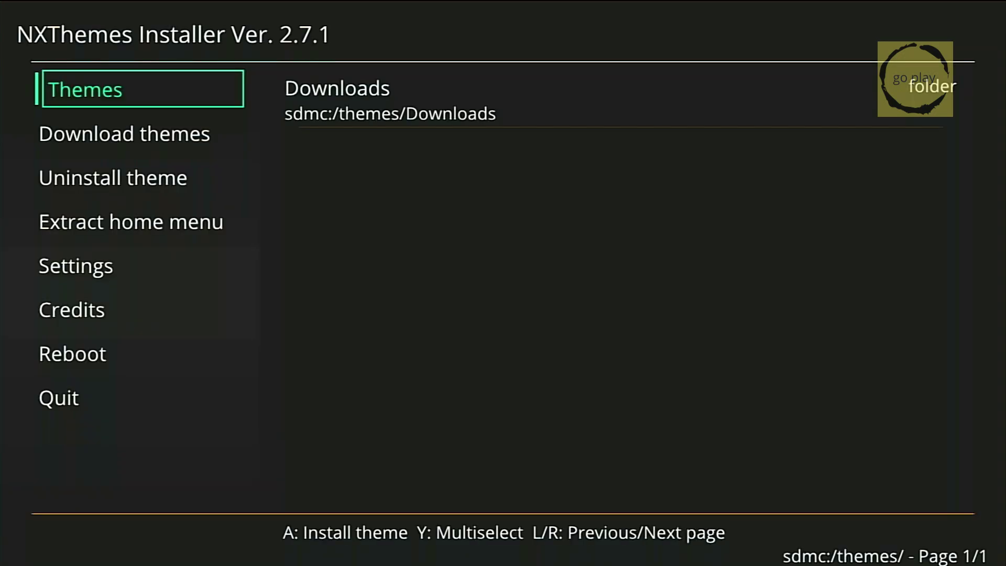
{"action": "key", "text": "Down"}
{"action": "key", "text": "Right"}
{"action": "key", "text": "Down"}
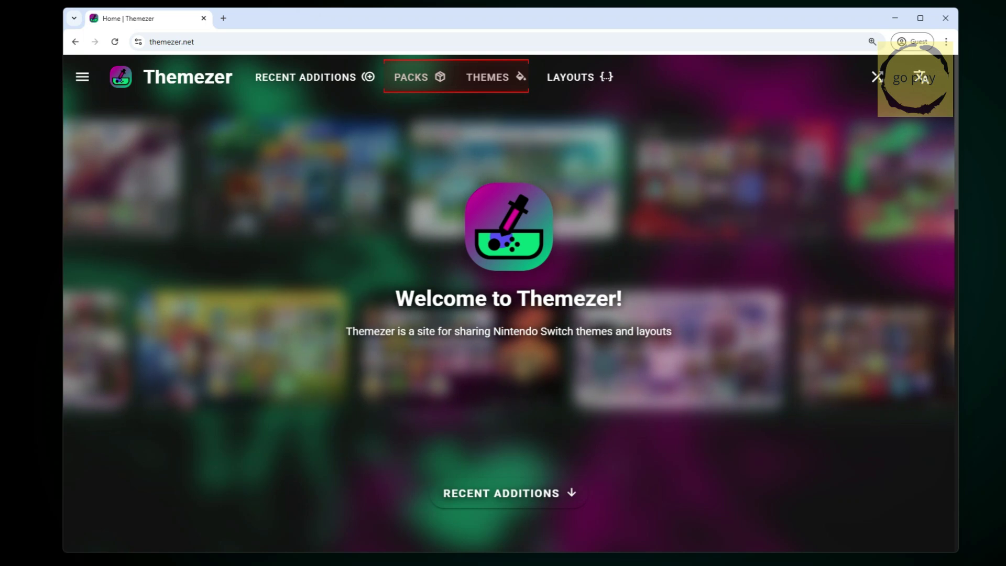
- Open Themezer's THEMES > PACKS listing and scroll down to Vertical Blue Lava Lamp
{"action": "left_click", "coordinate": [495, 77]}
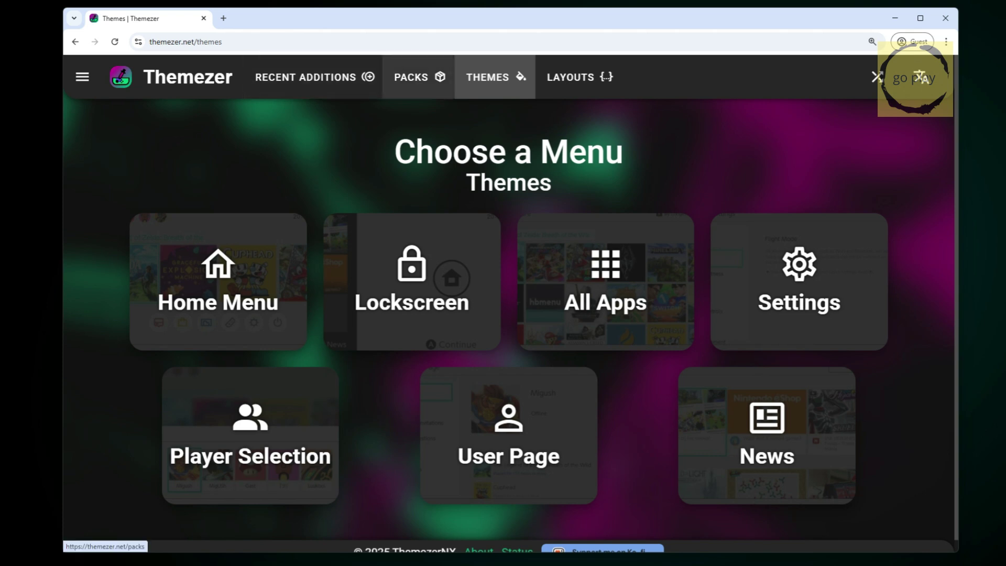
{"action": "left_click", "coordinate": [418, 77]}
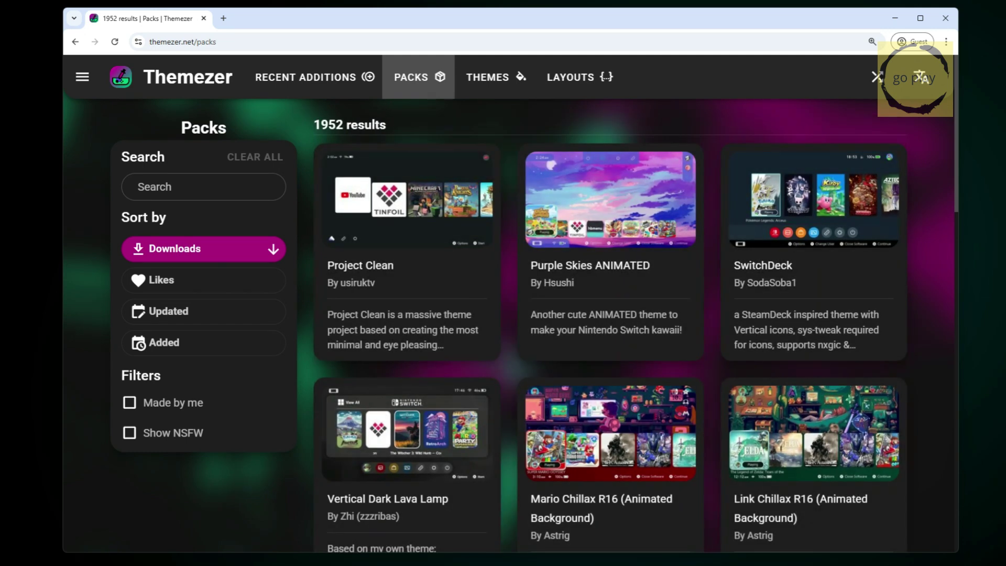
{"action": "scroll", "coordinate": [508, 325], "scroll_direction": "down", "scroll_amount": 8}
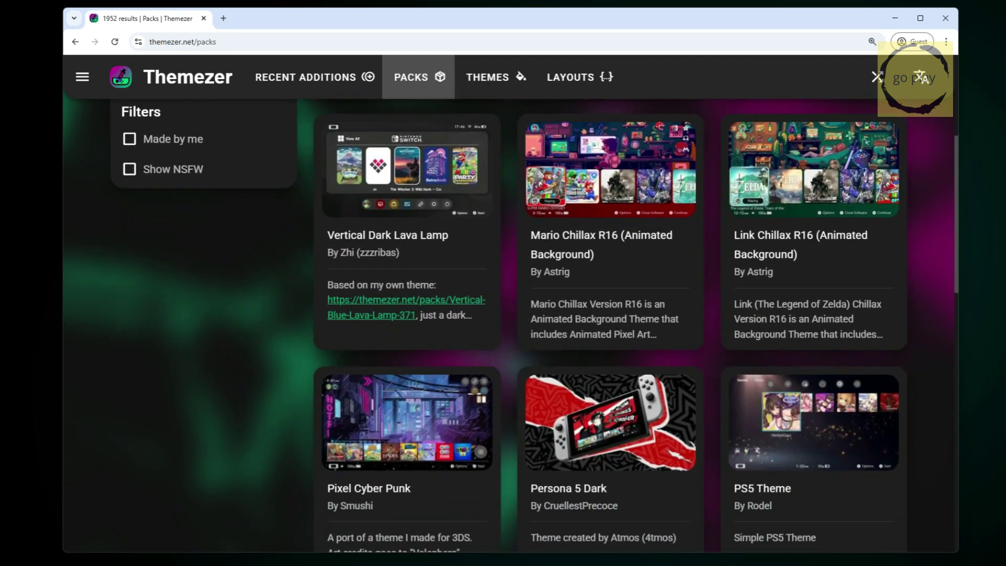
{"action": "scroll", "coordinate": [610, 325], "scroll_direction": "down", "scroll_amount": 3}
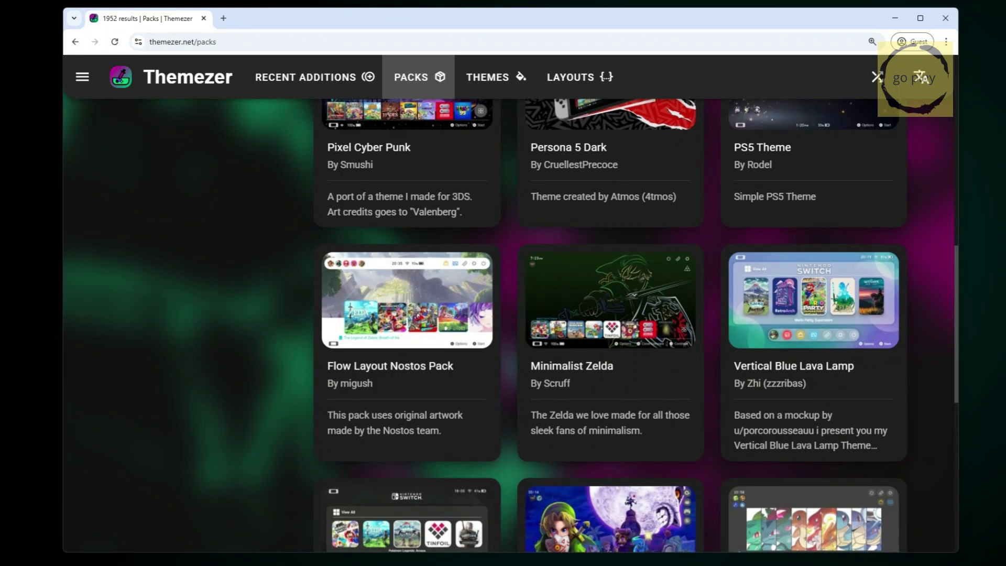
{"action": "scroll", "coordinate": [611, 325], "scroll_direction": "down", "scroll_amount": 5}
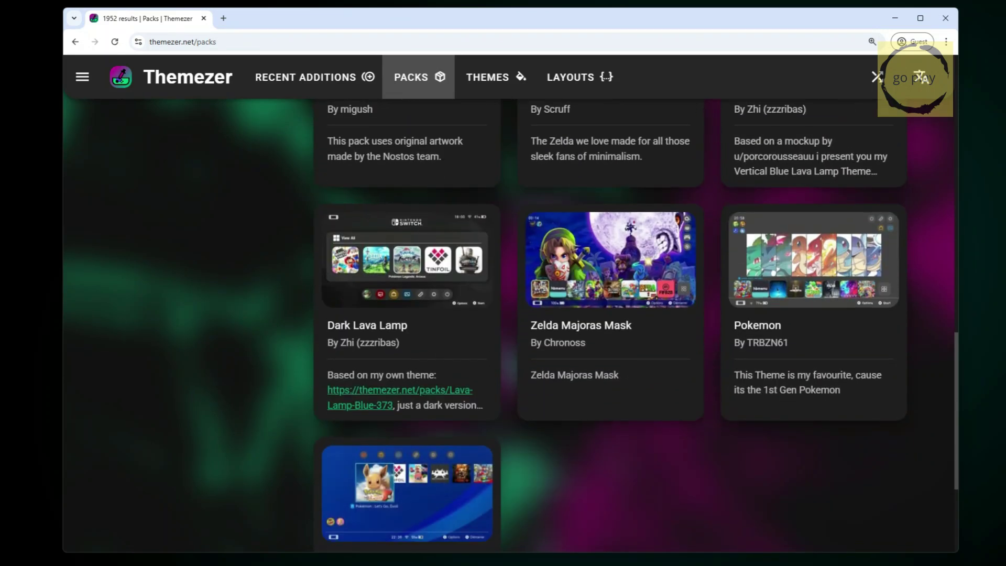
{"action": "scroll", "coordinate": [611, 325], "scroll_direction": "down", "scroll_amount": 3}
{"action": "scroll", "coordinate": [611, 325], "scroll_direction": "up", "scroll_amount": 16}
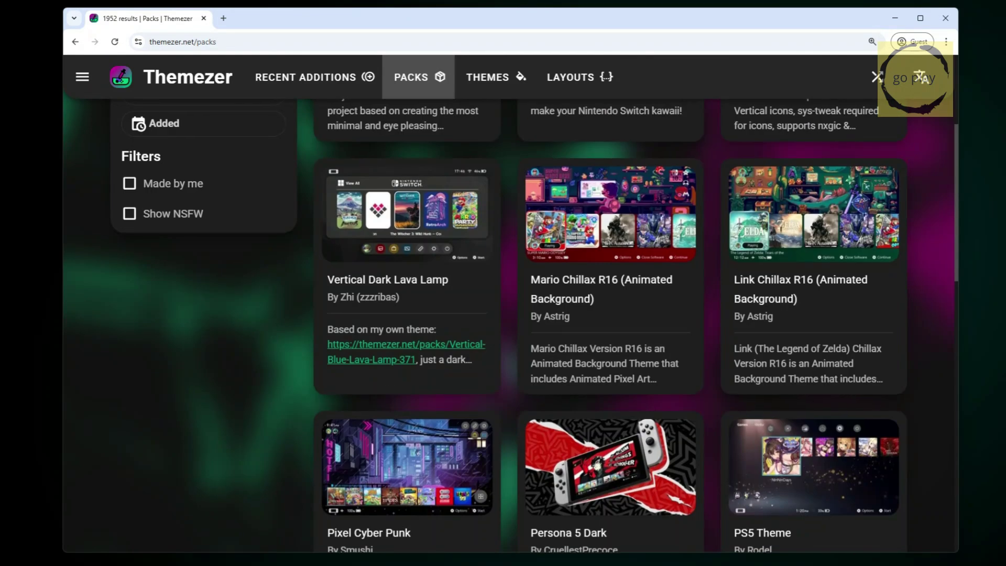
{"action": "scroll", "coordinate": [611, 325], "scroll_direction": "up", "scroll_amount": 4}
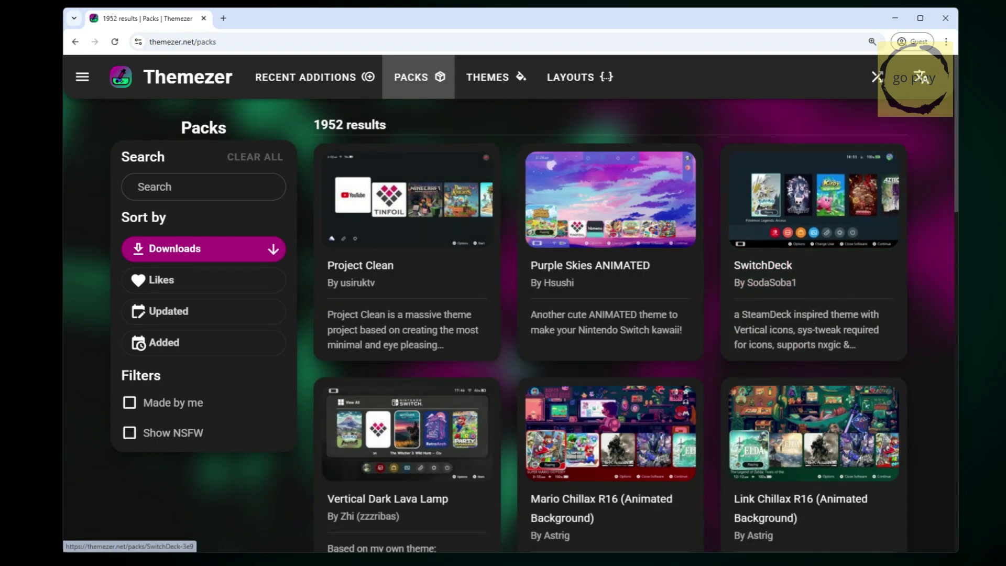
{"action": "scroll", "coordinate": [610, 325], "scroll_direction": "down", "scroll_amount": 10}
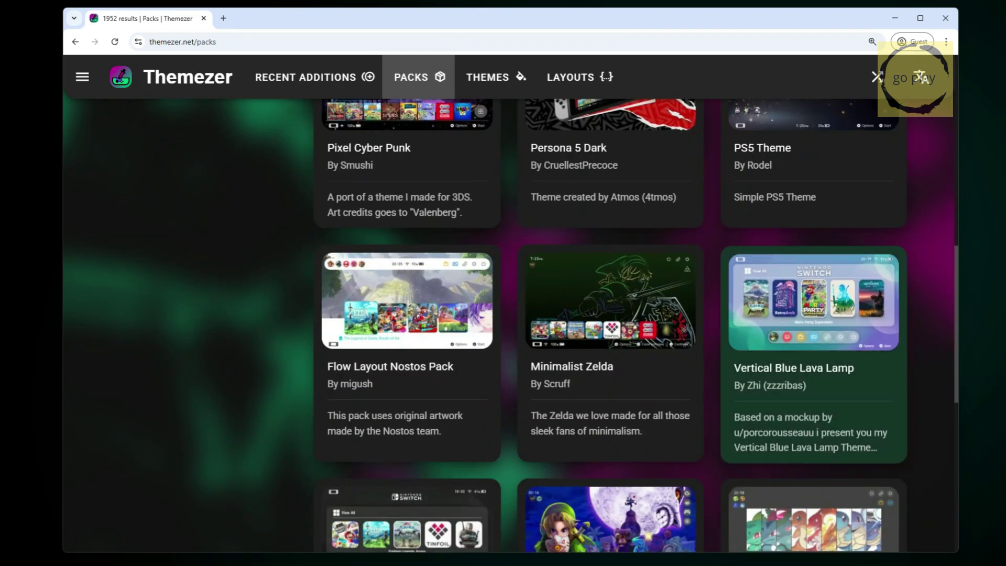
- Open the Vertical Blue Lava Lamp pack page and note its installer ID P371
{"action": "left_click", "coordinate": [814, 325]}
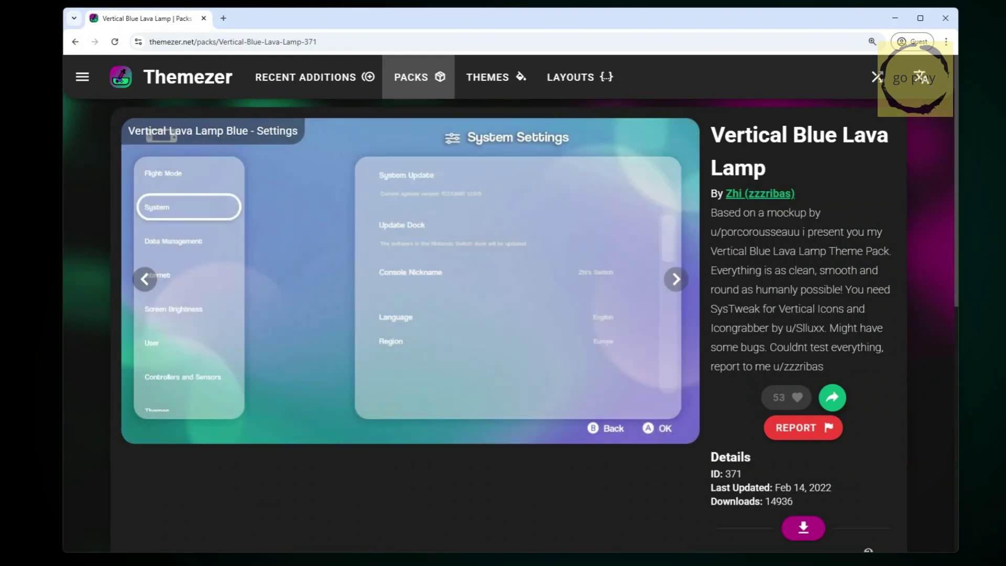
{"action": "scroll", "coordinate": [501, 325], "scroll_direction": "down", "scroll_amount": 8}
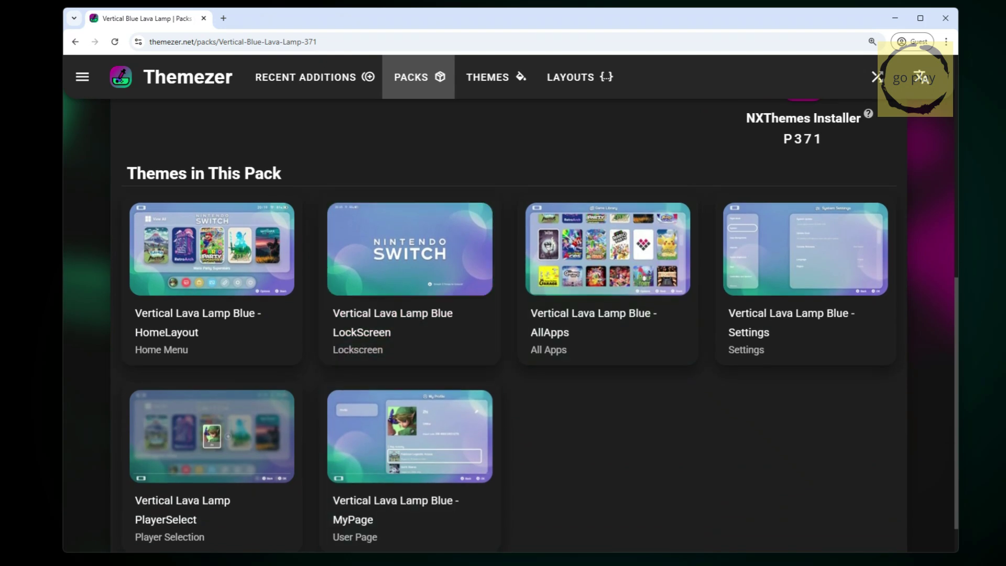
{"action": "scroll", "coordinate": [408, 314], "scroll_direction": "up", "scroll_amount": 3}
{"action": "scroll", "coordinate": [409, 315], "scroll_direction": "up", "scroll_amount": 6}
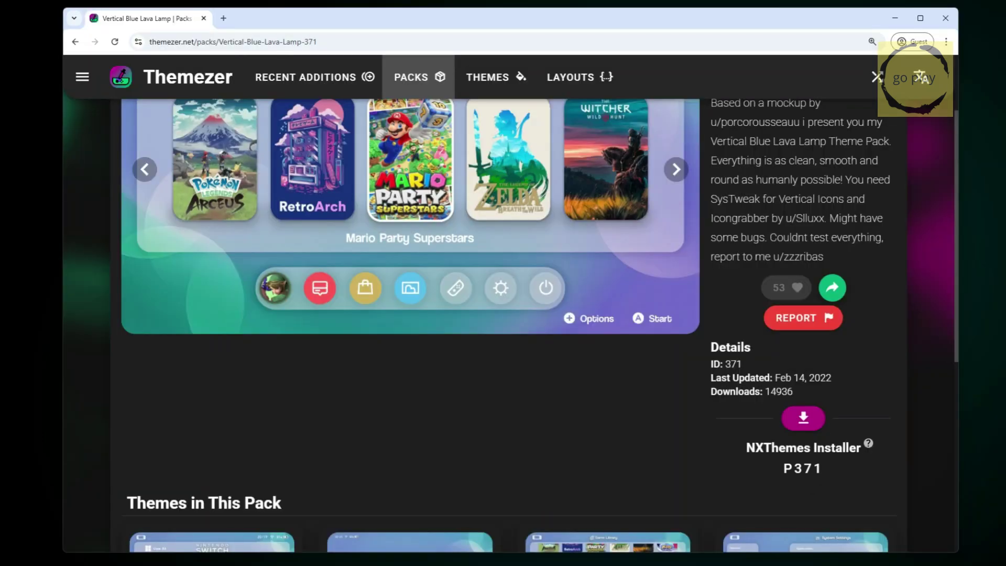
- Go back to the packs list and open the Persona 5 Dark pack page
{"action": "key", "text": "alt+Left"}
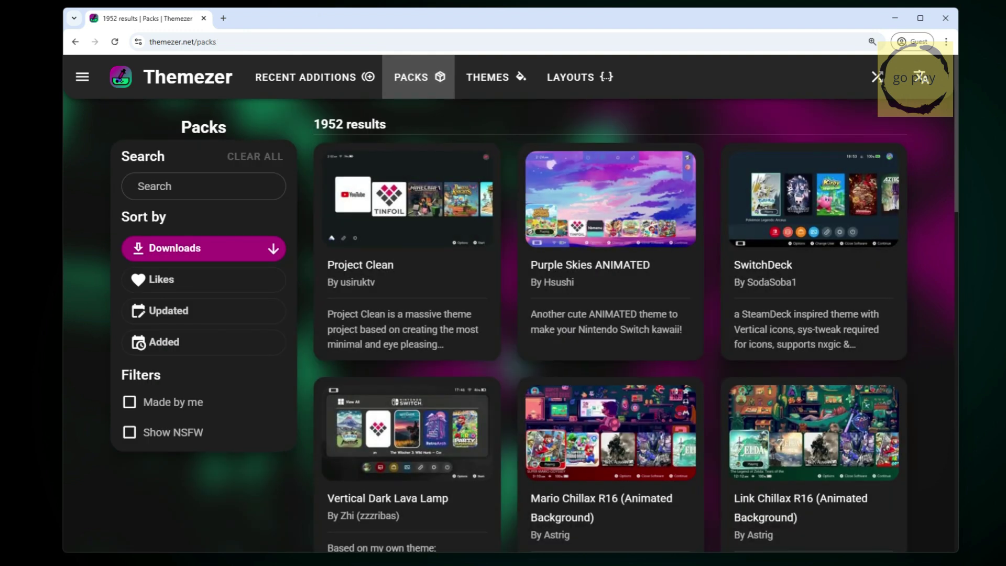
{"action": "scroll", "coordinate": [611, 236], "scroll_direction": "down", "scroll_amount": 6}
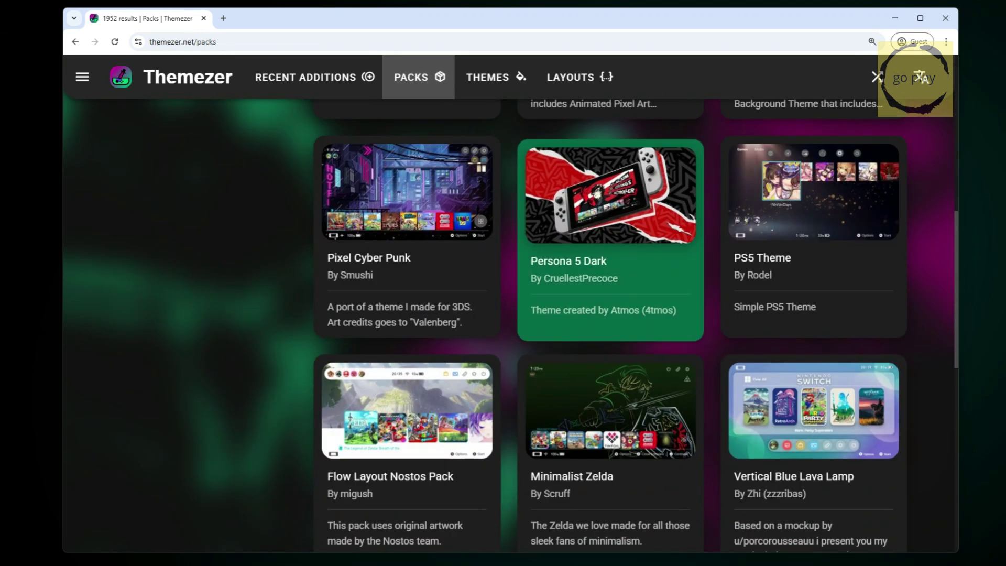
{"action": "left_click", "coordinate": [611, 236]}
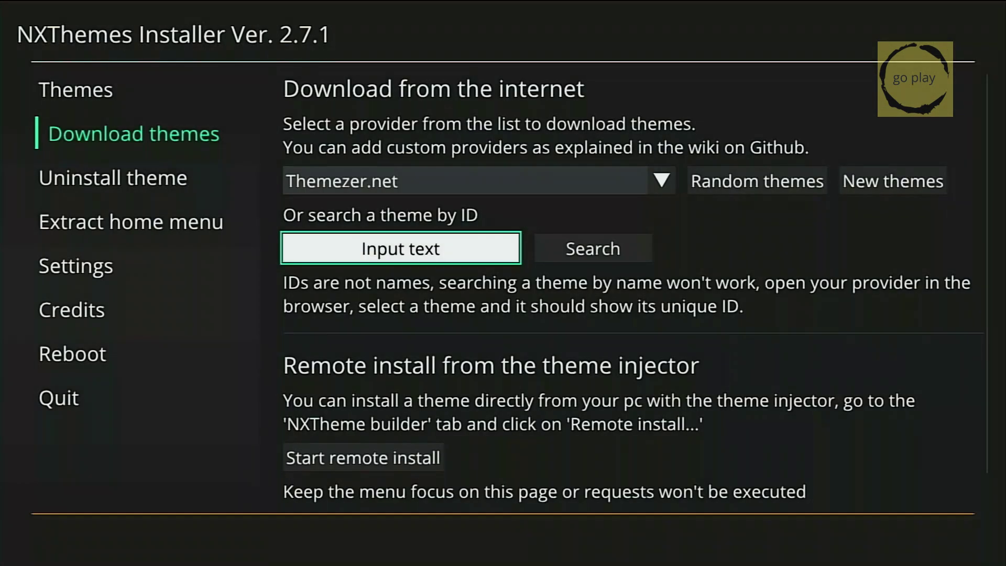
- Enter pack ID p371 and search for it
{"action": "key", "text": "Return"}
{"action": "type", "text": "p"}
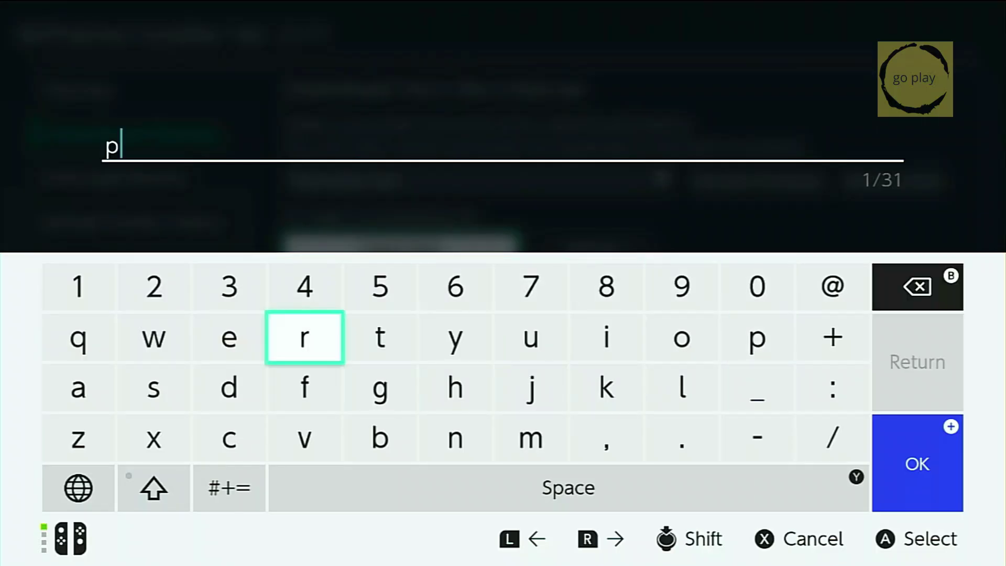
{"action": "type", "text": "371"}
{"action": "key", "text": "Return"}
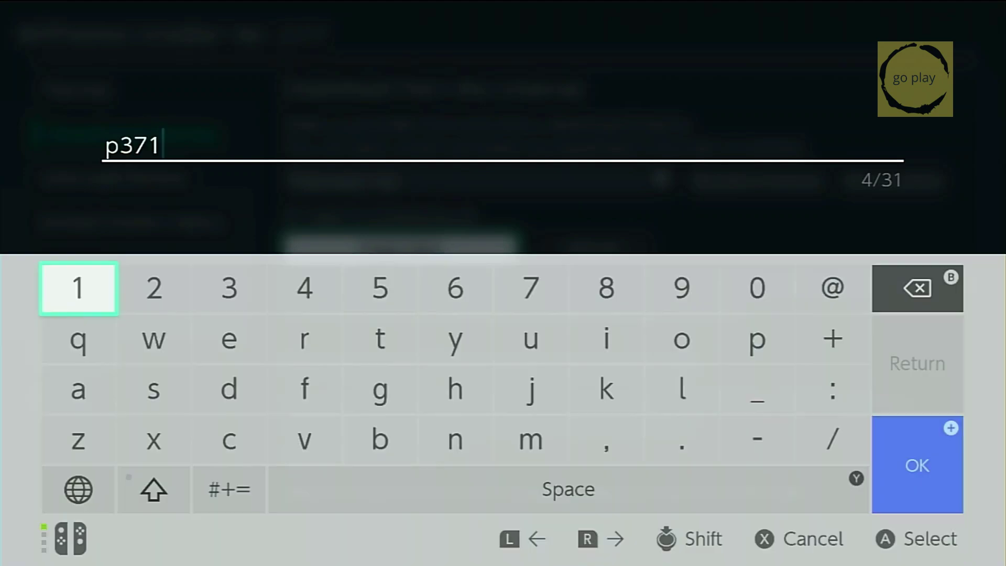
{"action": "key", "text": "Right"}
{"action": "key", "text": "Return"}
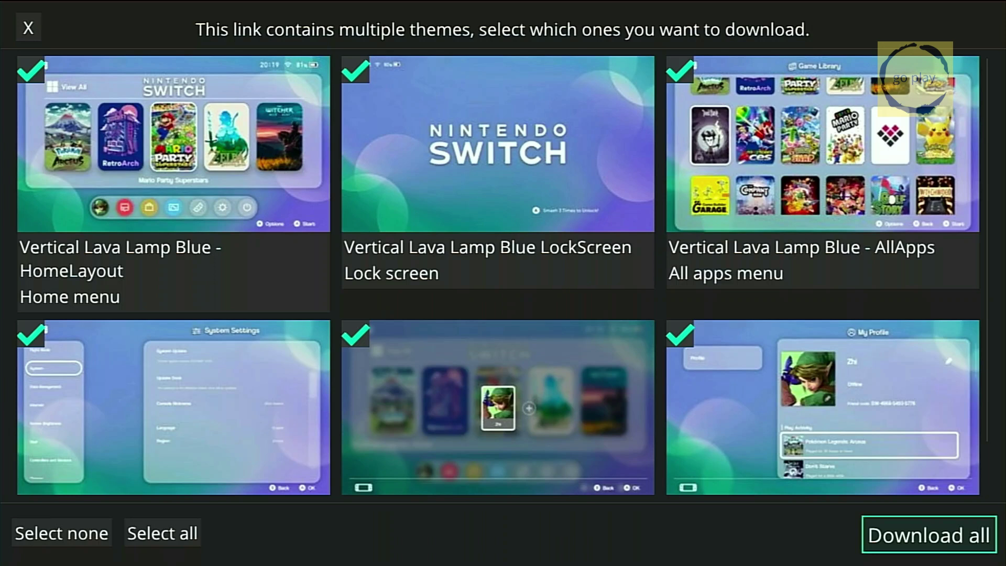
- Keep all six themes checked and download all of them to the SD card
{"action": "key", "text": "Up"}
{"action": "key", "text": "Return"}
{"action": "key", "text": "Return"}
{"action": "key", "text": "Right"}
{"action": "key", "text": "Return"}
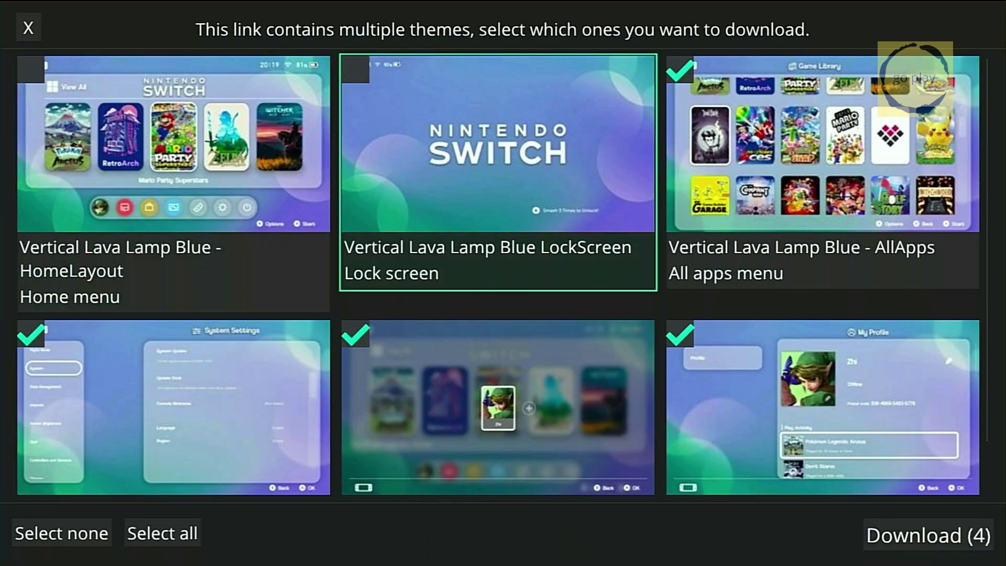
{"action": "key", "text": "Return"}
{"action": "key", "text": "Left"}
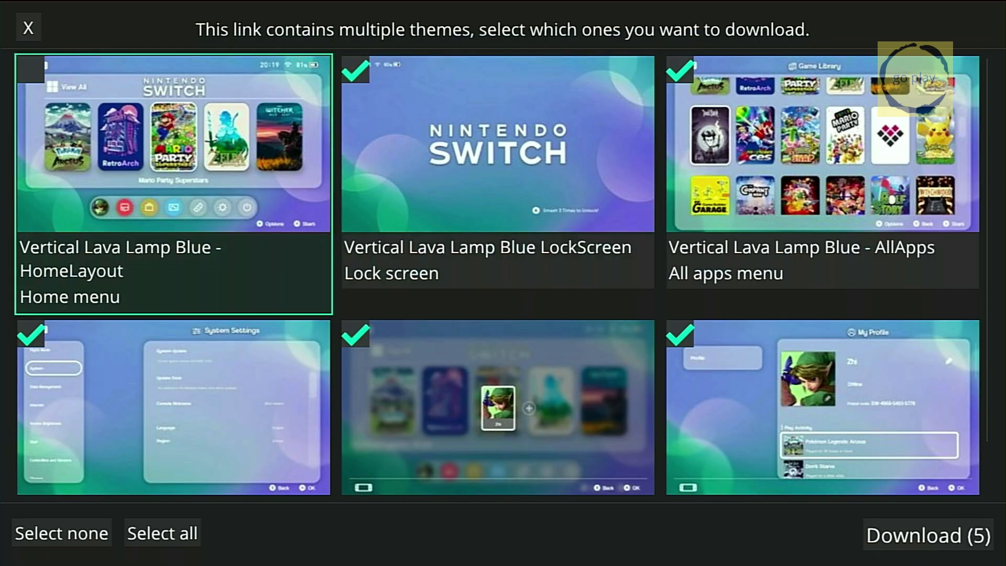
{"action": "key", "text": "Return"}
{"action": "key", "text": "Escape"}
{"action": "key", "text": "Down"}
{"action": "key", "text": "Right"}
{"action": "key", "text": "Right"}
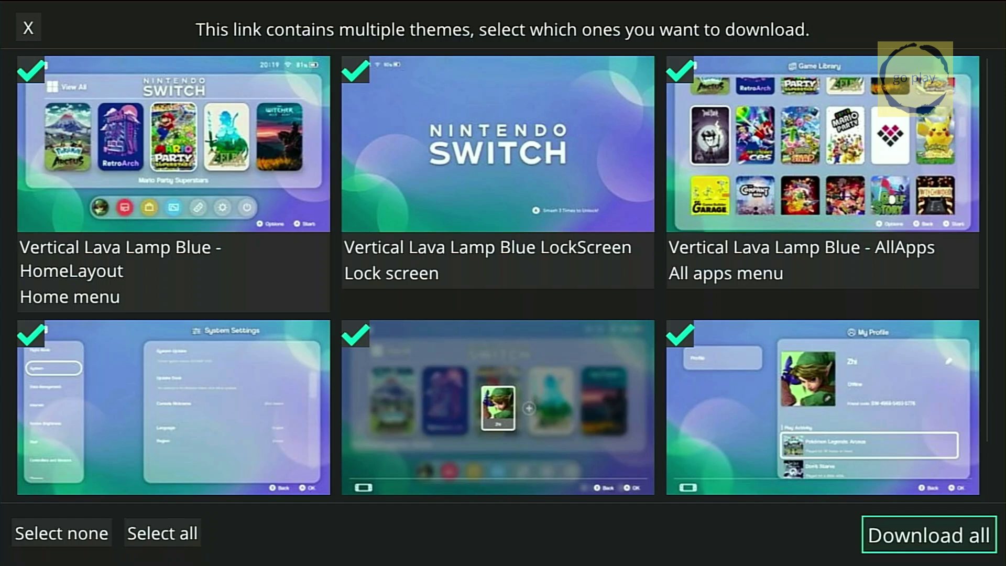
{"action": "key", "text": "Return"}
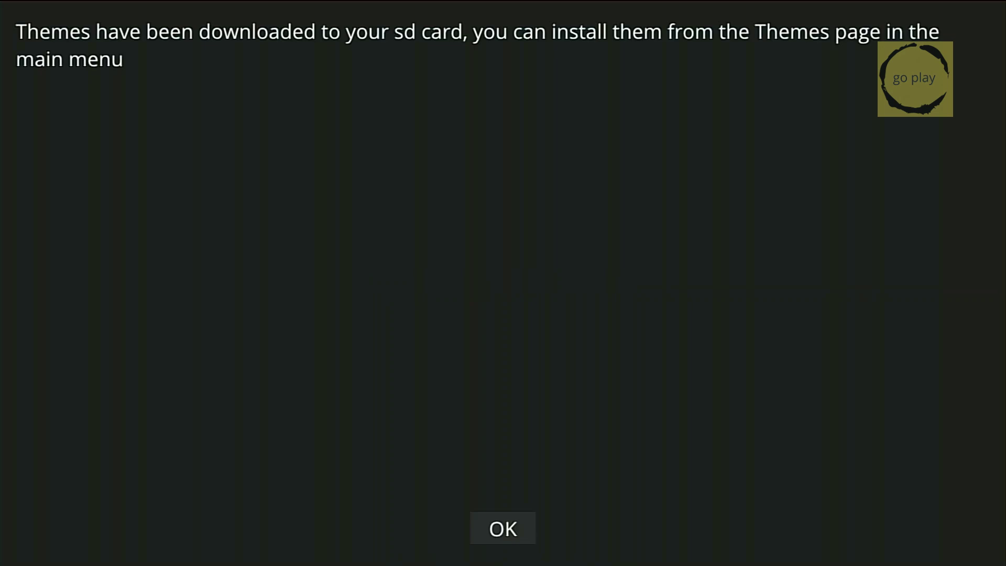
- Replace the ID p371 with p46, search, and download all Persona 5 Dark themes
{"action": "key", "text": "Return"}
{"action": "key", "text": "Down"}
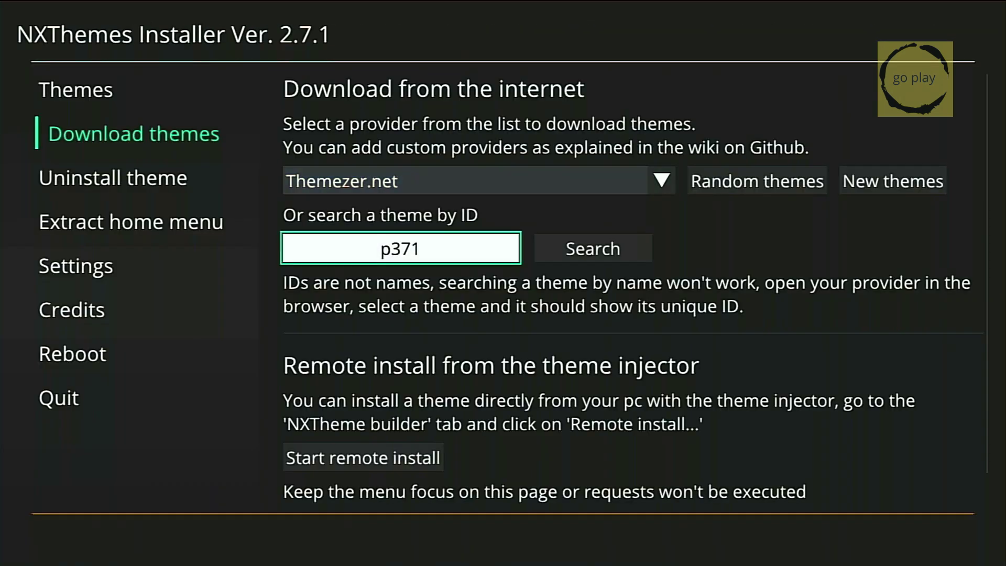
{"action": "key", "text": "Return"}
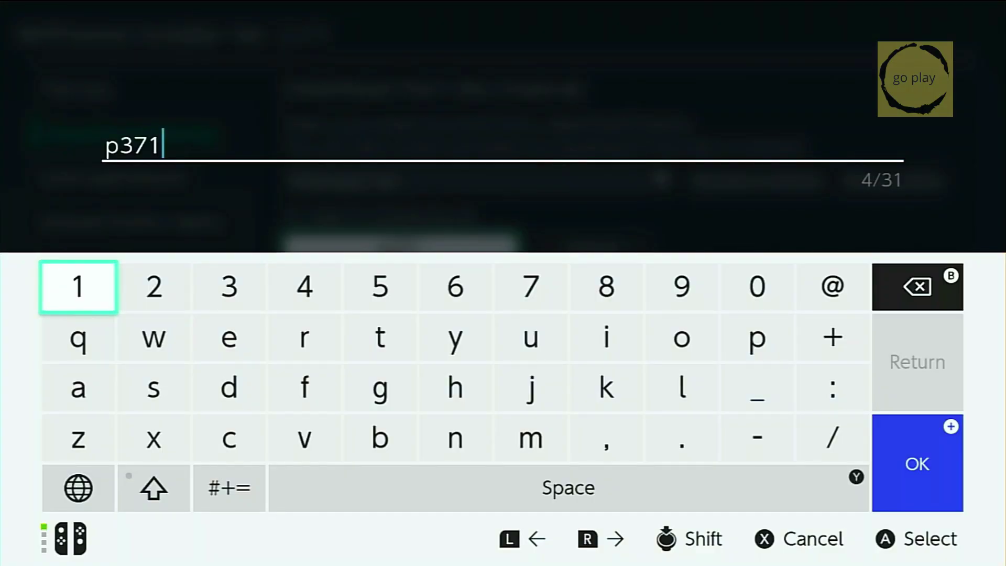
{"action": "key", "text": "BackSpace"}
{"action": "key", "text": "BackSpace"}
{"action": "key", "text": "BackSpace"}
{"action": "key", "text": "BackSpace"}
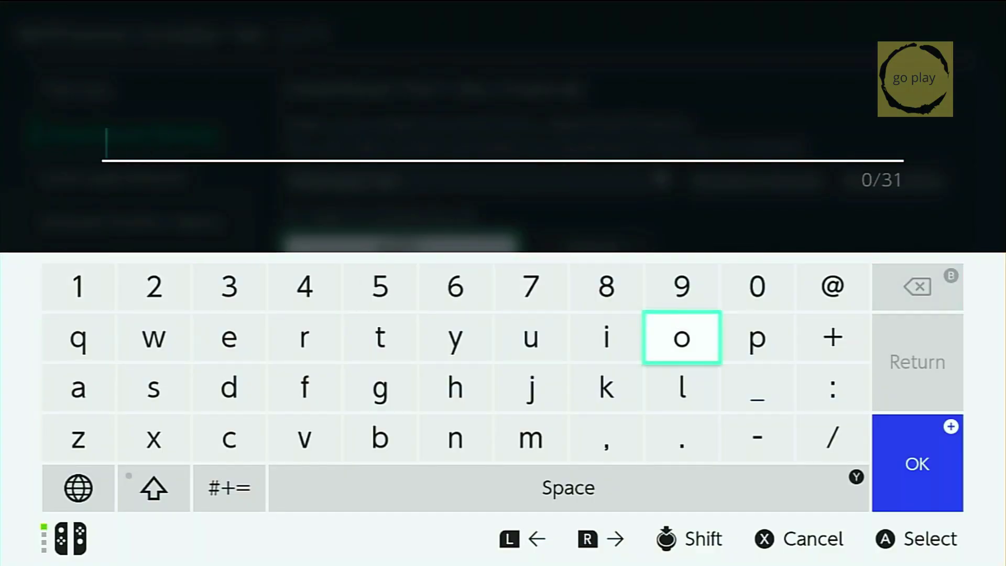
{"action": "type", "text": "p46"}
{"action": "key", "text": "Return"}
{"action": "key", "text": "Right"}
{"action": "key", "text": "Return"}
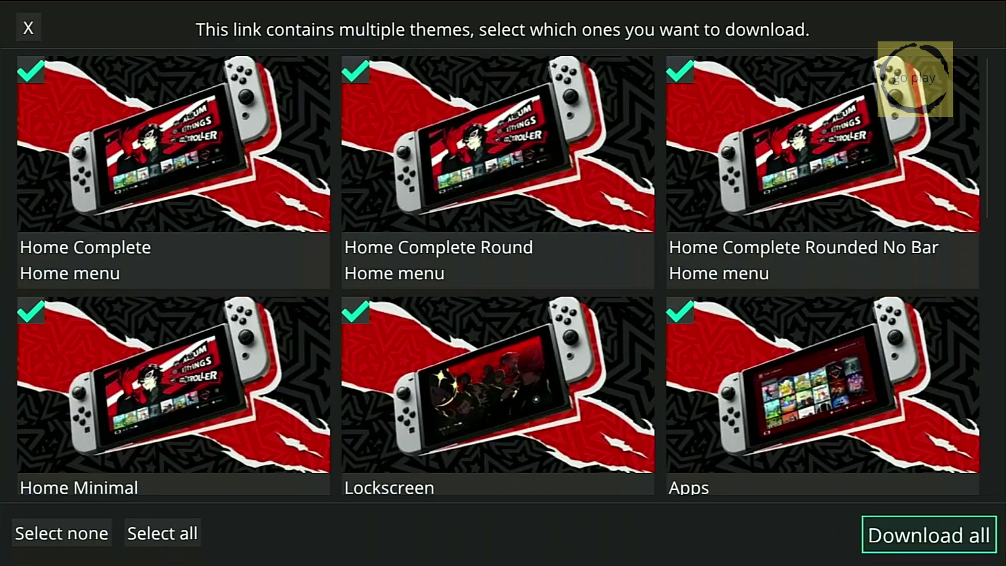
{"action": "key", "text": "Return"}
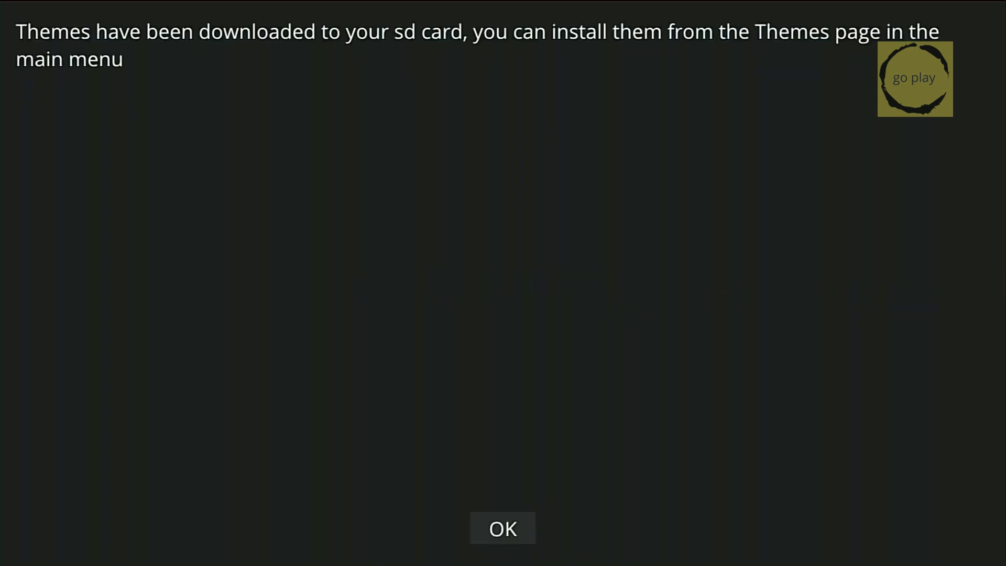
{"action": "key", "text": "Return"}
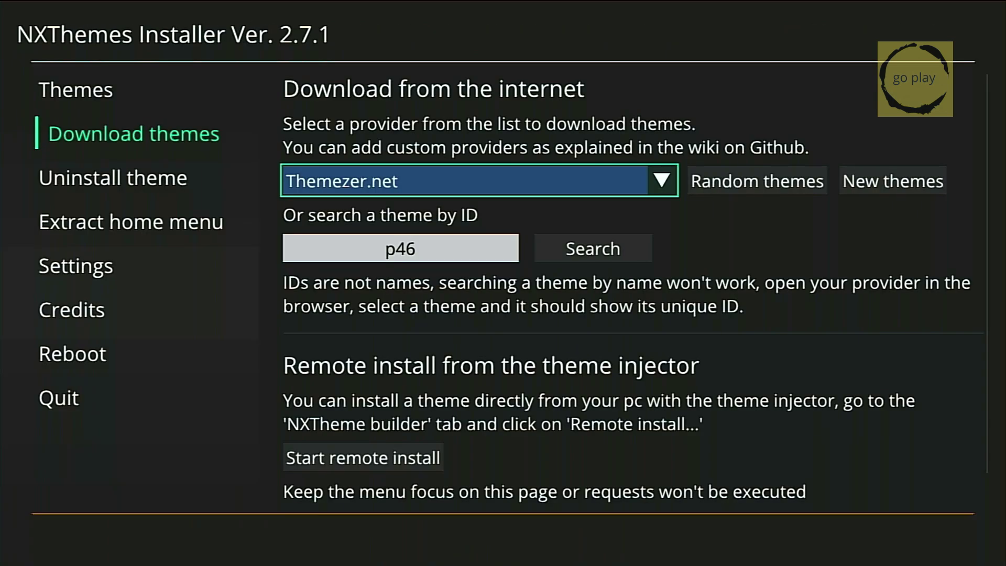
- Browse the Themes page's Downloads folders and open the Persona 5 Dark folder
{"action": "key", "text": "Left"}
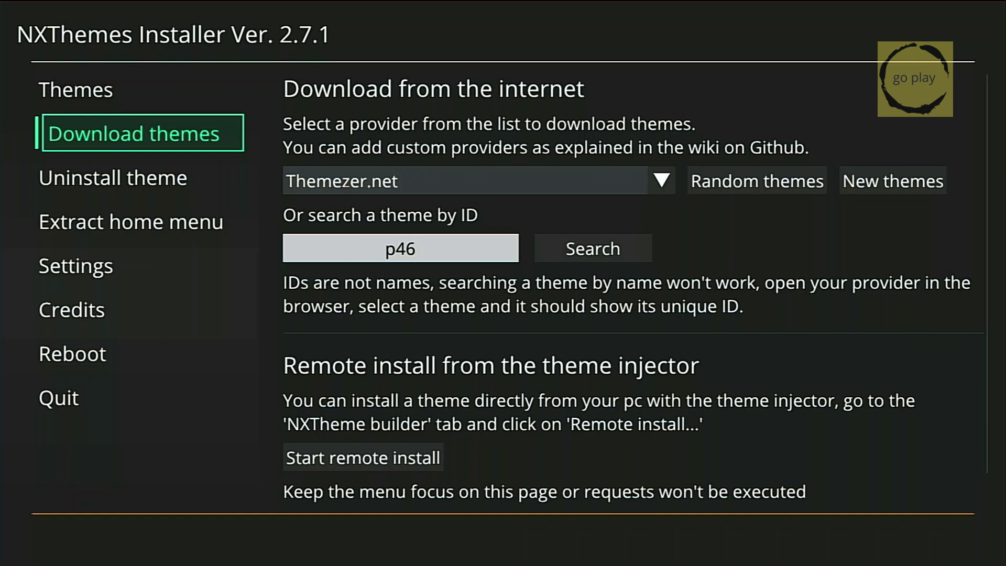
{"action": "key", "text": "Up"}
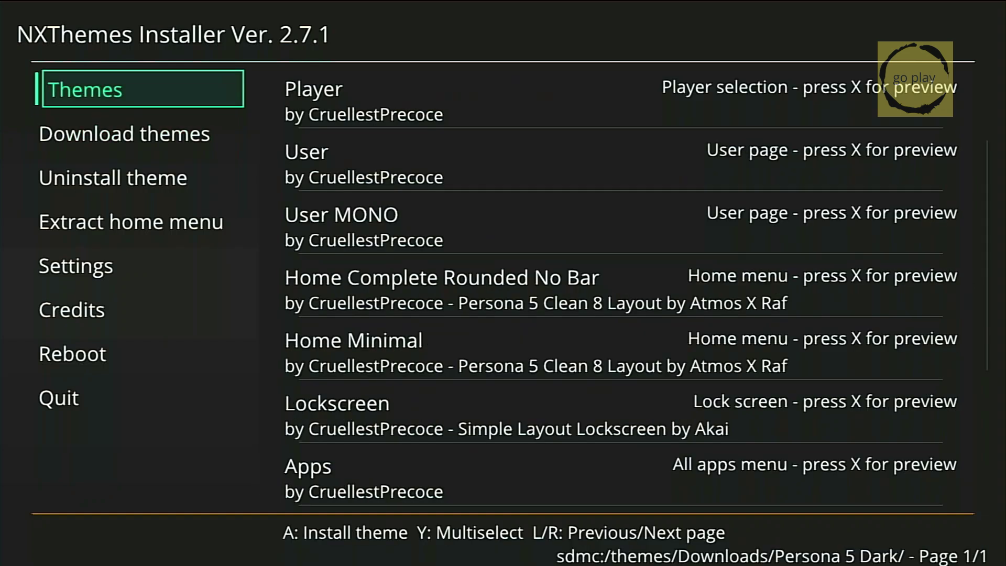
{"action": "key", "text": "Right"}
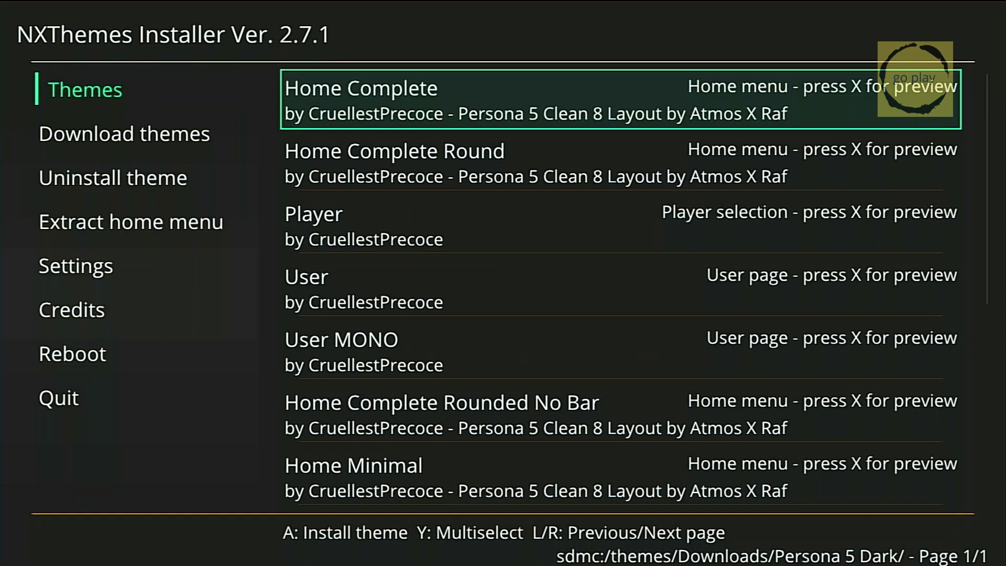
{"action": "key", "text": "Escape"}
{"action": "key", "text": "Down"}
{"action": "key", "text": "Up"}
{"action": "key", "text": "Down"}
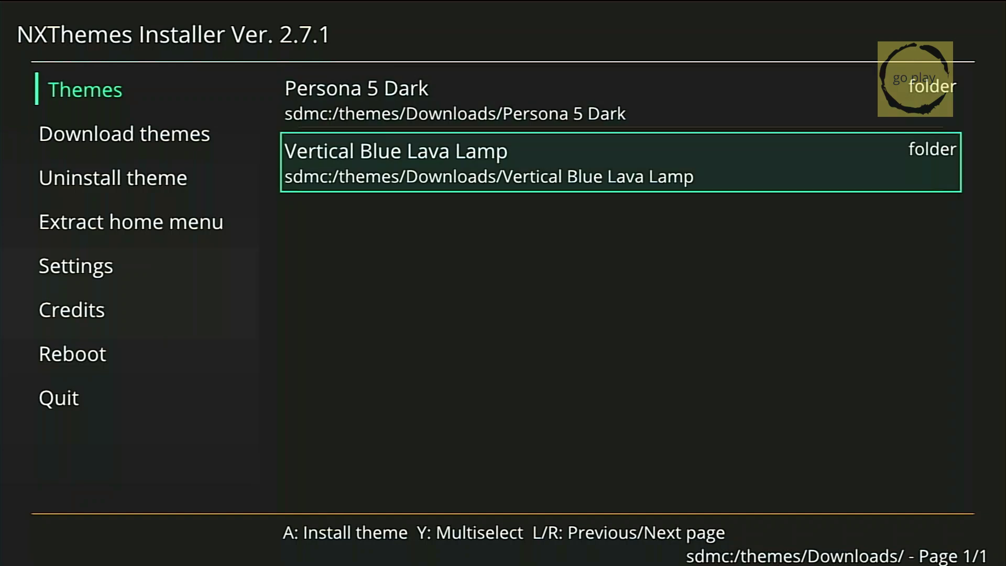
{"action": "key", "text": "Up"}
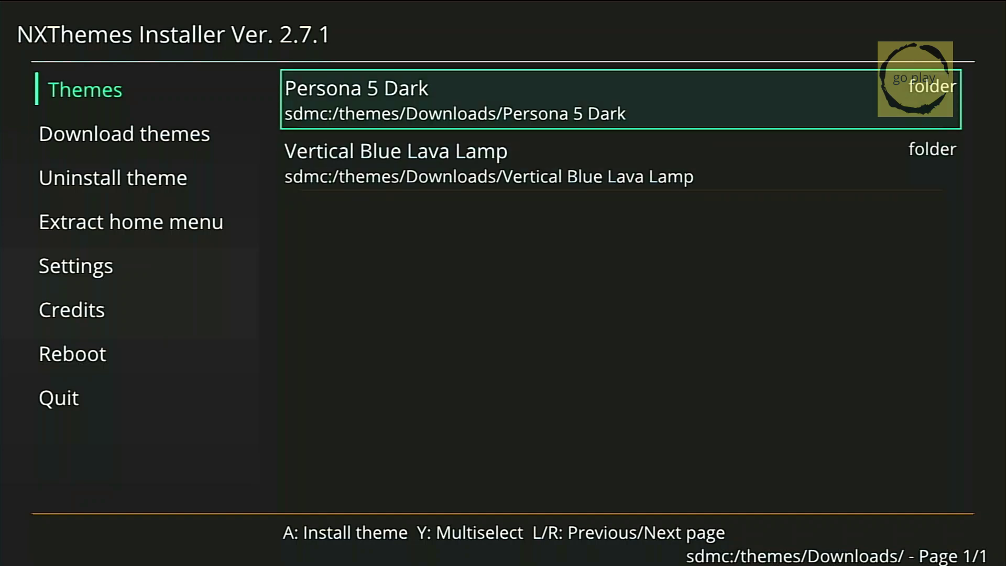
{"action": "key", "text": "Down"}
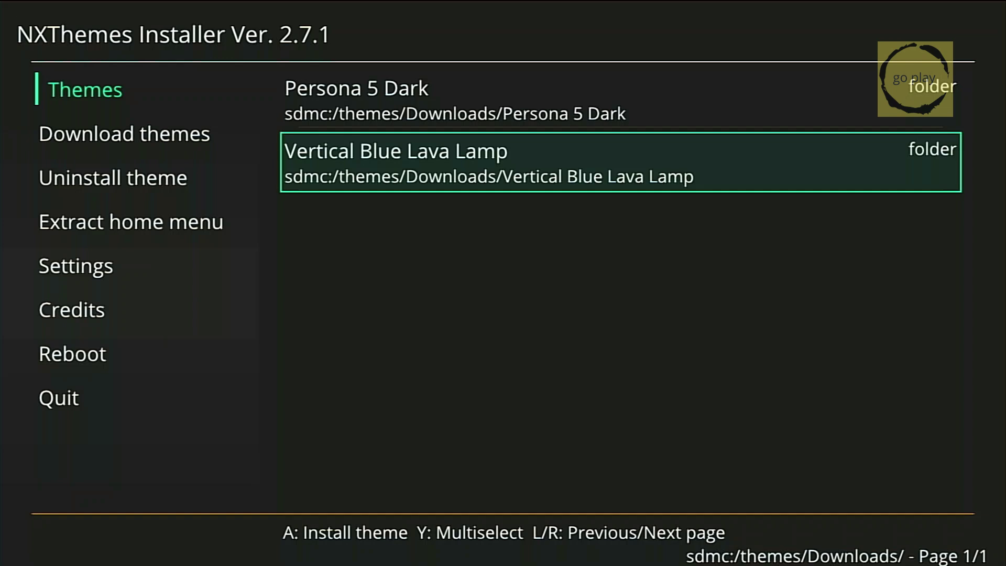
{"action": "key", "text": "Up"}
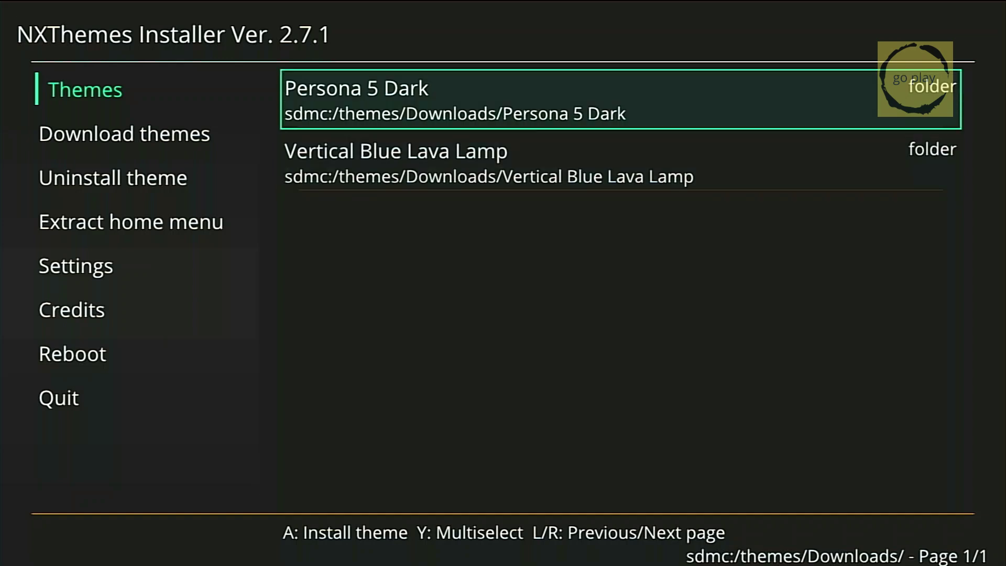
{"action": "key", "text": "Return"}
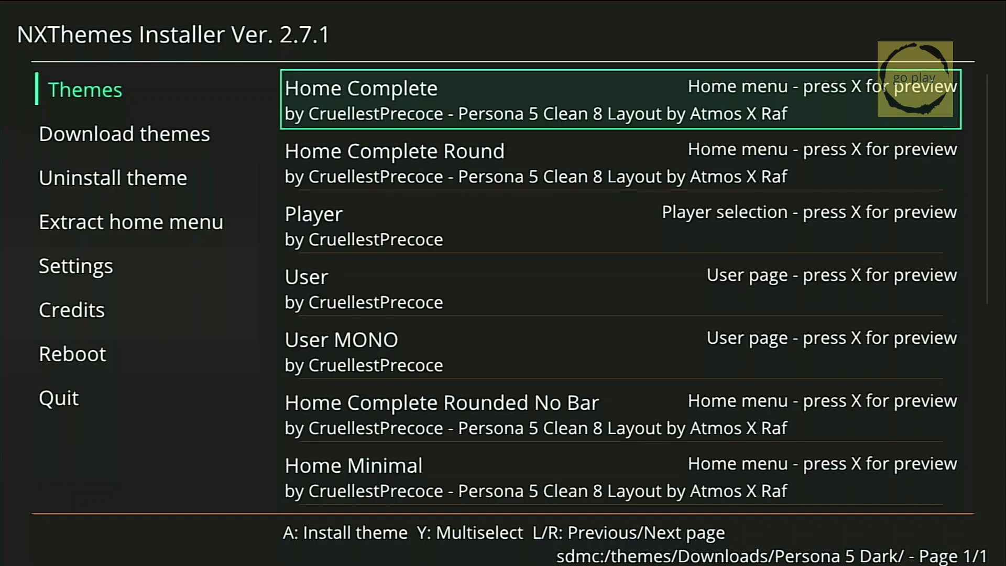
- Start a multiselect of the Persona 5 Dark parts, adding Home Complete through Home Minimal and Lockscreen
{"action": "key", "text": "Down"}
{"action": "key", "text": "Down"}
{"action": "key", "text": "Down"}
{"action": "key", "text": "Down"}
{"action": "key", "text": "Down"}
{"action": "key", "text": "Up"}
{"action": "key", "text": "Up"}
{"action": "key", "text": "Up"}
{"action": "key", "text": "Up"}
{"action": "key", "text": "Up"}
{"action": "key", "text": "y"}
{"action": "key", "text": "Down"}
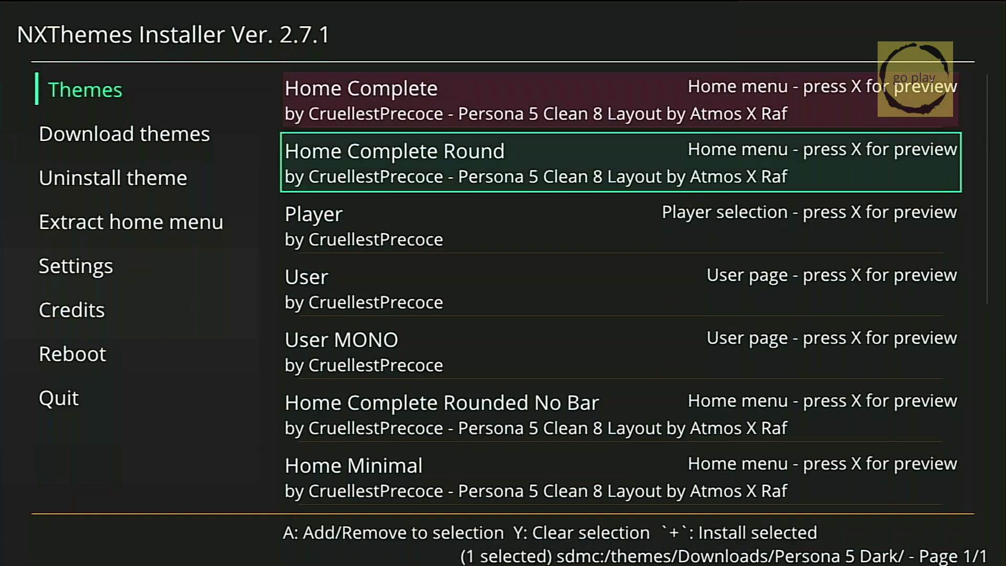
{"action": "key", "text": "Down"}
{"action": "key", "text": "a"}
{"action": "key", "text": "Down"}
{"action": "key", "text": "a"}
{"action": "key", "text": "Down"}
{"action": "key", "text": "a"}
{"action": "key", "text": "Down"}
{"action": "key", "text": "a"}
{"action": "key", "text": "Down"}
{"action": "key", "text": "a"}
{"action": "key", "text": "Down"}
{"action": "key", "text": "a"}
- Add the remaining Apps and Settings parts to complete the 13-theme selection
{"action": "key", "text": "Down"}
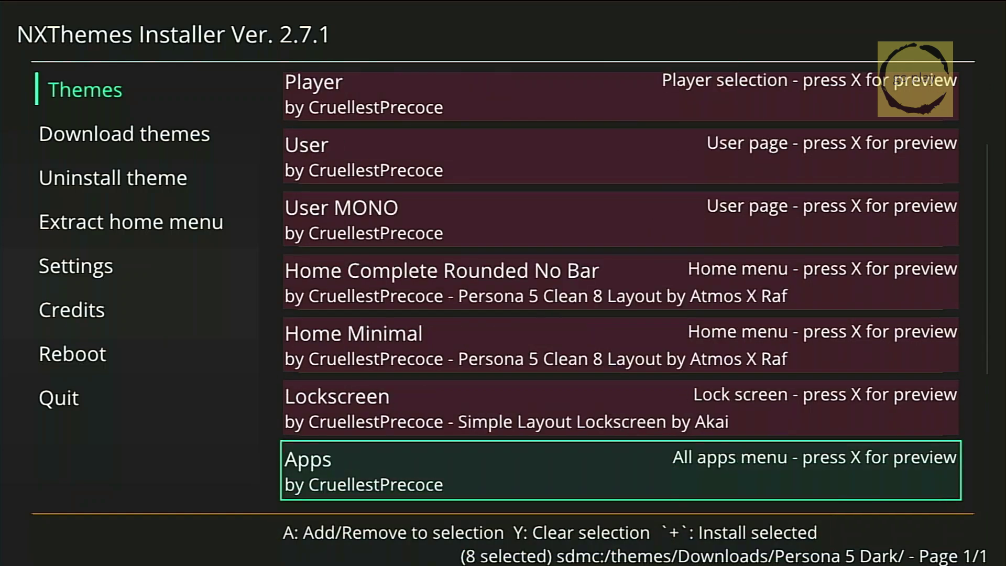
{"action": "key", "text": "a"}
{"action": "key", "text": "Down"}
{"action": "key", "text": "a"}
{"action": "key", "text": "Down"}
{"action": "key", "text": "a"}
{"action": "key", "text": "Down"}
{"action": "key", "text": "a"}
{"action": "key", "text": "Down"}
{"action": "key", "text": "a"}
{"action": "key", "text": "Down"}
{"action": "key", "text": "a"}
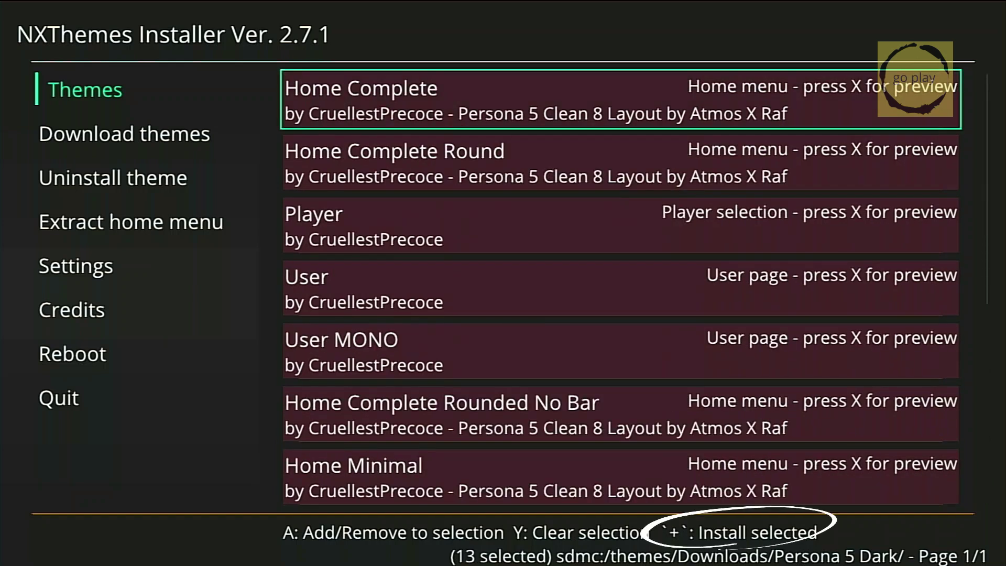
- Install all 13 selected Persona 5 Dark parts, then go back to the Reboot page
{"action": "key", "text": "plus"}
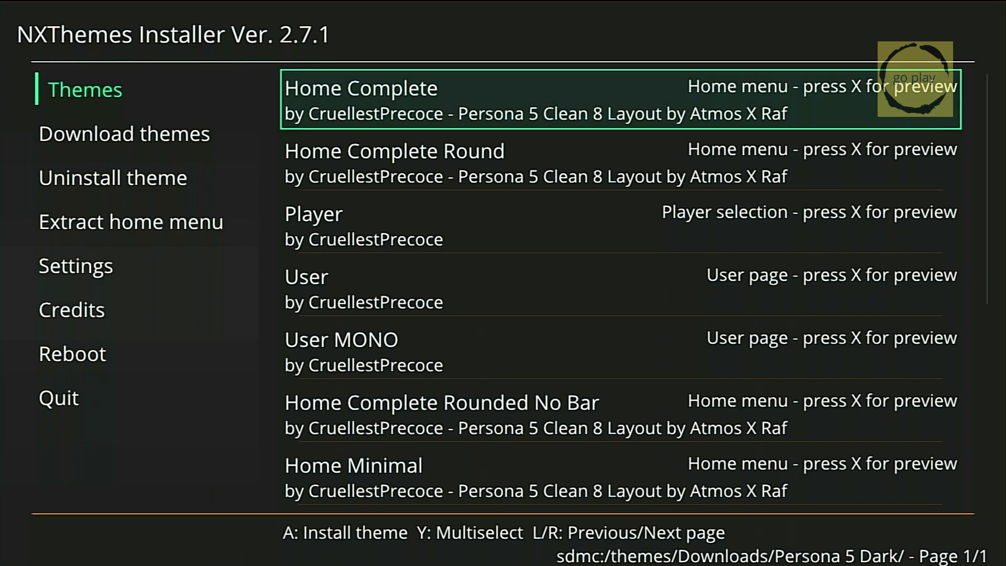
{"action": "key", "text": "Escape"}
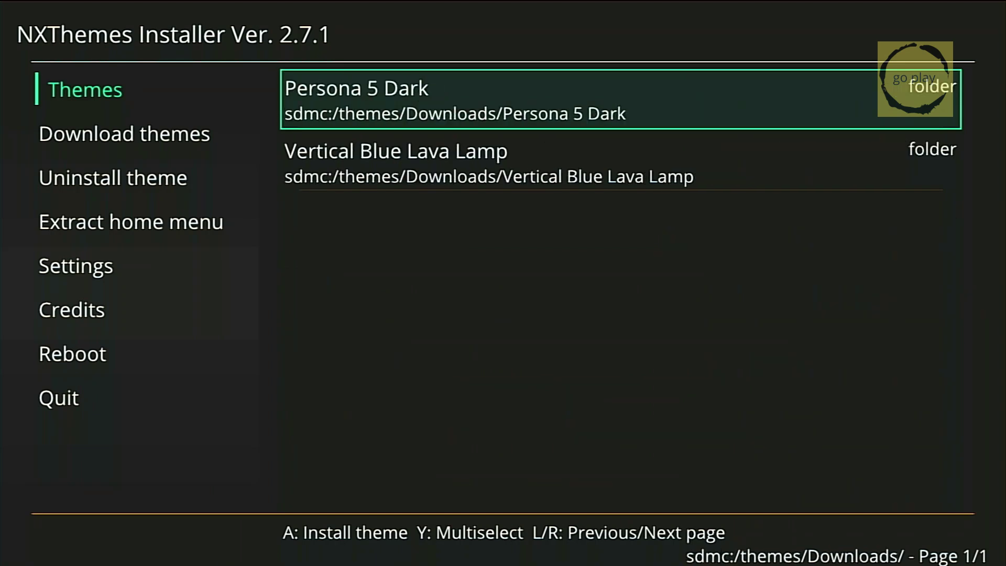
{"action": "key", "text": "Escape"}
{"action": "key", "text": "Escape"}
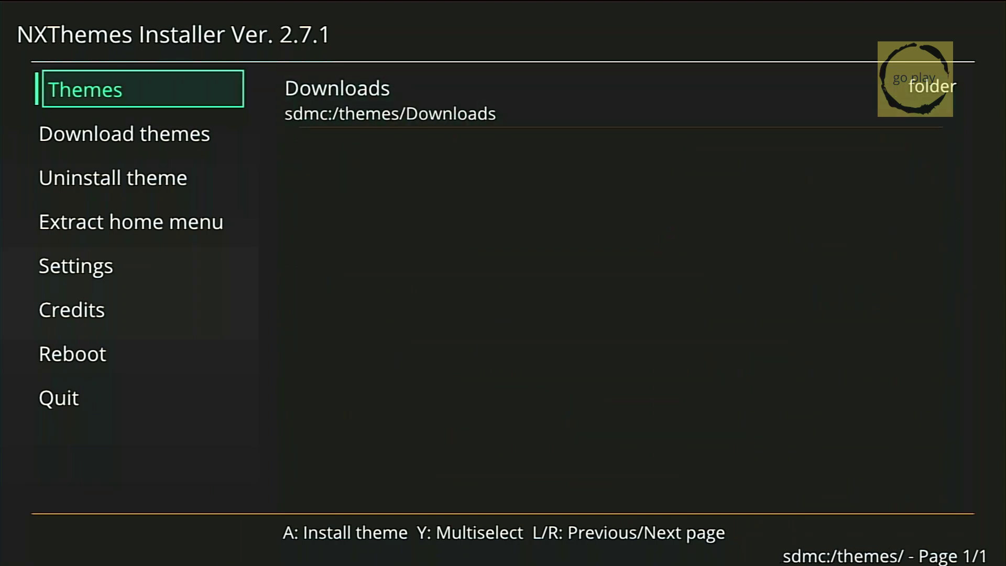
{"action": "key", "text": "Down"}
{"action": "key", "text": "Down"}
{"action": "key", "text": "Down"}
{"action": "key", "text": "Down"}
{"action": "key", "text": "Down"}
{"action": "key", "text": "Down"}
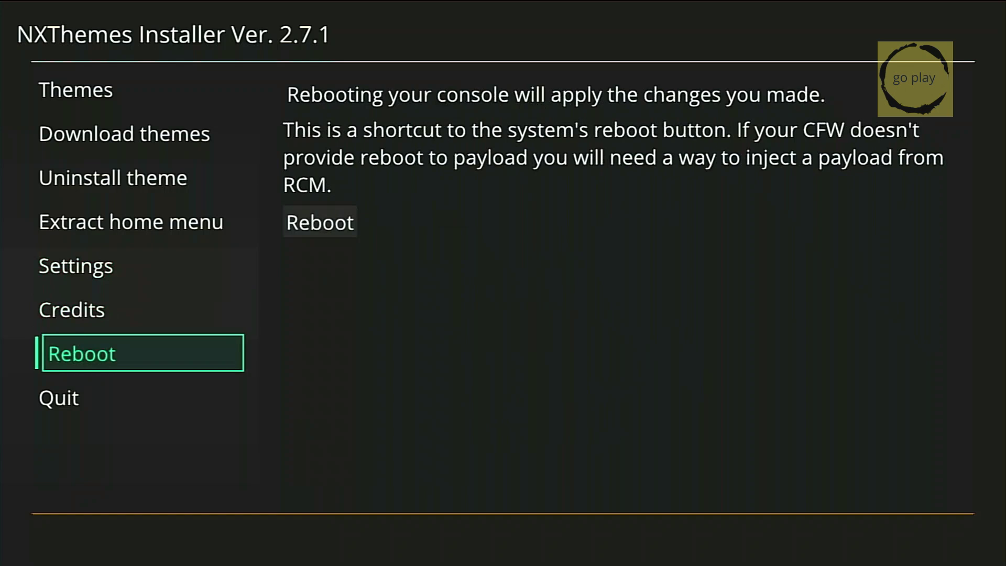
- Reboot the console from NXThemes Installer's Reboot page to apply Persona 5 Dark
{"action": "key", "text": "Right"}
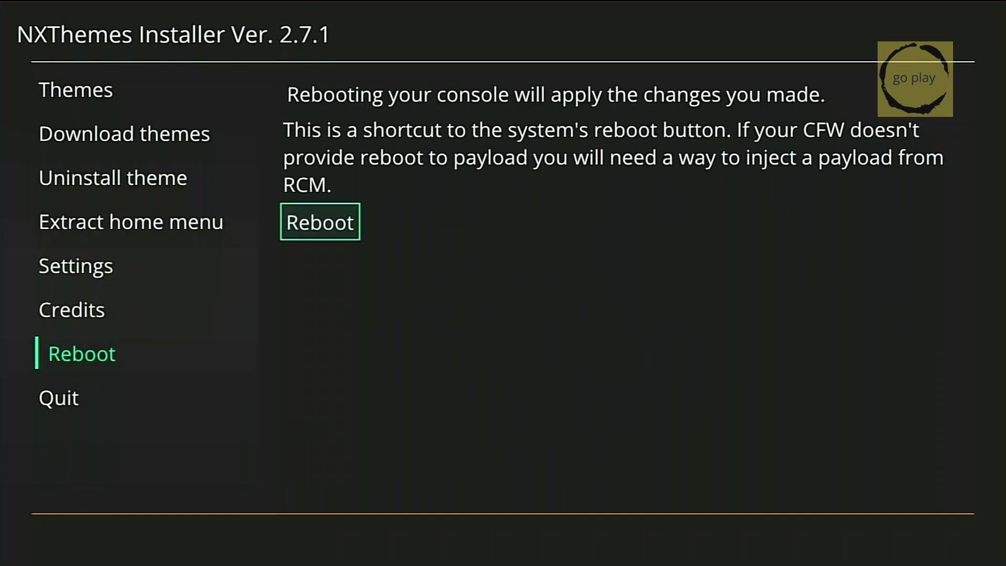
{"action": "key", "text": "Return"}
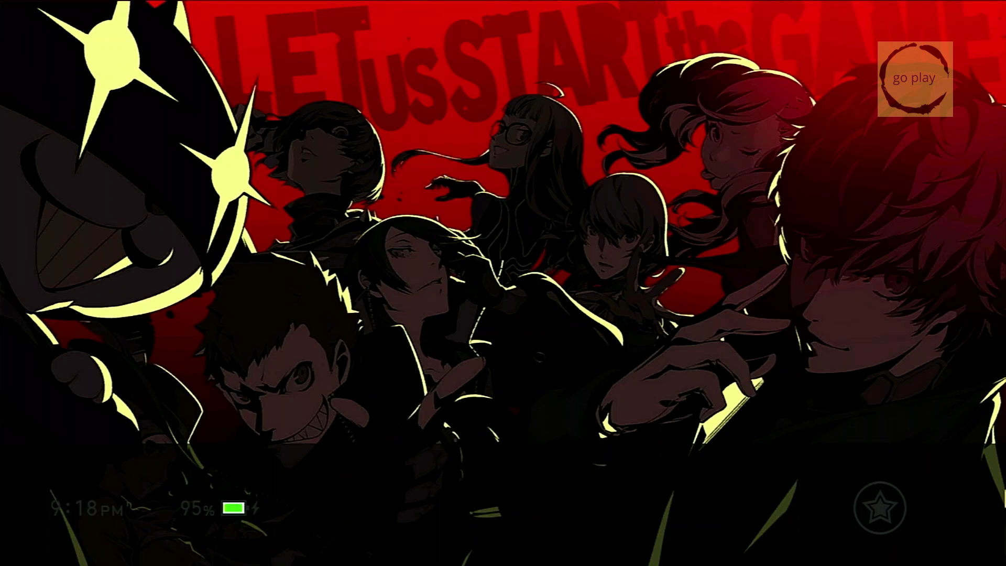
- Move past the game tiles to the System Settings shortcut and open it
{"action": "key", "text": "Right"}
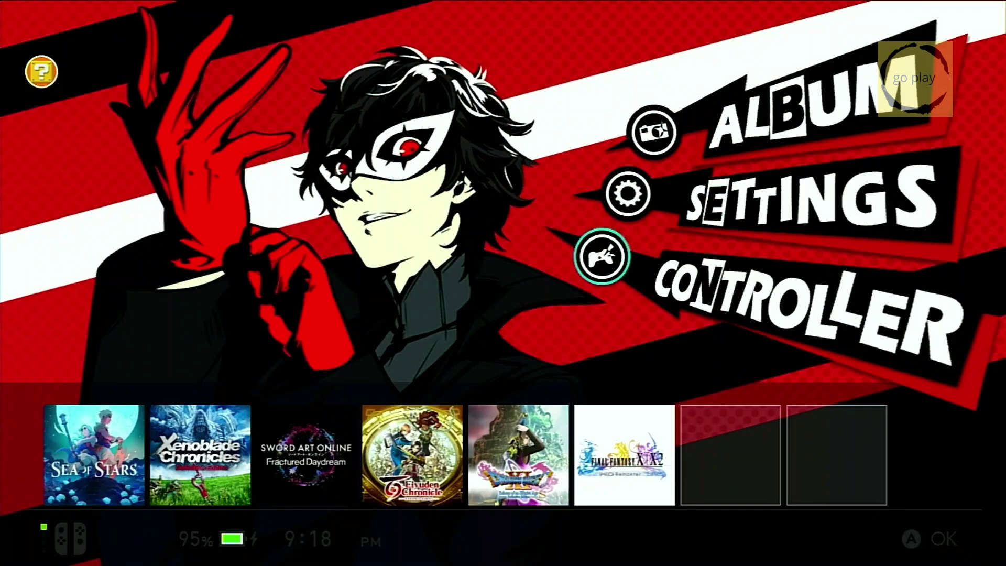
{"action": "key", "text": "Right"}
{"action": "key", "text": "Right"}
{"action": "key", "text": "Right"}
{"action": "key", "text": "Right"}
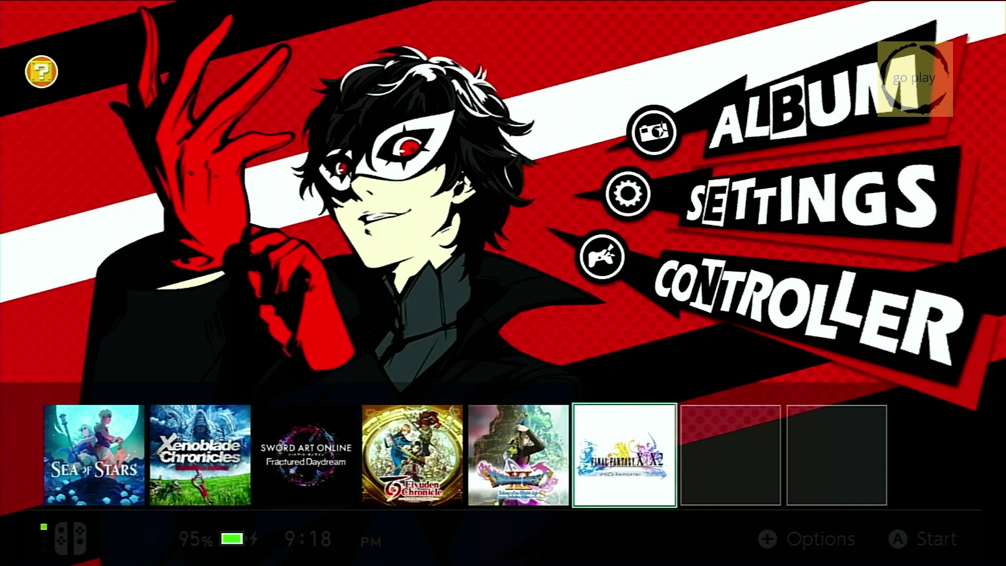
{"action": "key", "text": "Up"}
{"action": "key", "text": "Up"}
{"action": "key", "text": "Up"}
{"action": "key", "text": "Down"}
{"action": "key", "text": "Return"}
- Browse the System section of the Persona 5 settings, then exit home and focus the Album
{"action": "key", "text": "Up"}
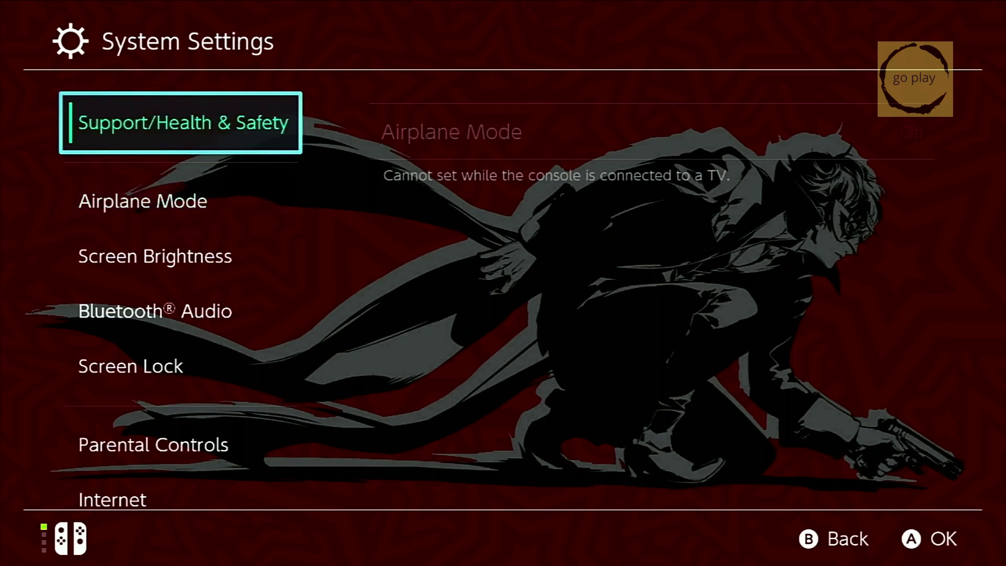
{"action": "key", "text": "Down"}
{"action": "key", "text": "Down"}
{"action": "key", "text": "Down"}
{"action": "key", "text": "Down"}
{"action": "key", "text": "Down"}
{"action": "key", "text": "Down"}
{"action": "key", "text": "Down"}
{"action": "key", "text": "Down"}
{"action": "key", "text": "Down"}
{"action": "key", "text": "Down"}
{"action": "key", "text": "Down"}
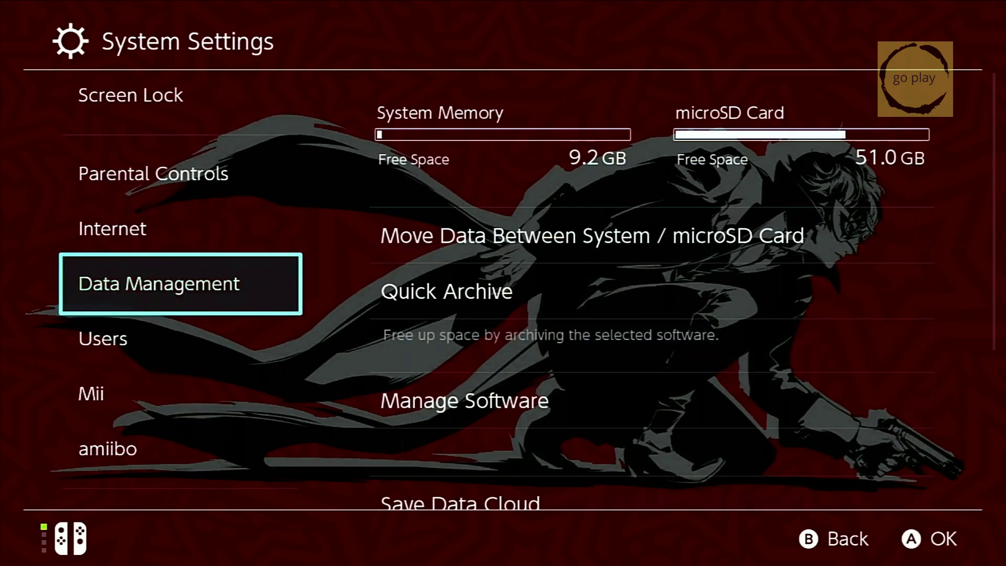
{"action": "key", "text": "Down"}
{"action": "key", "text": "Down"}
{"action": "key", "text": "Down"}
{"action": "key", "text": "Down"}
{"action": "key", "text": "Down"}
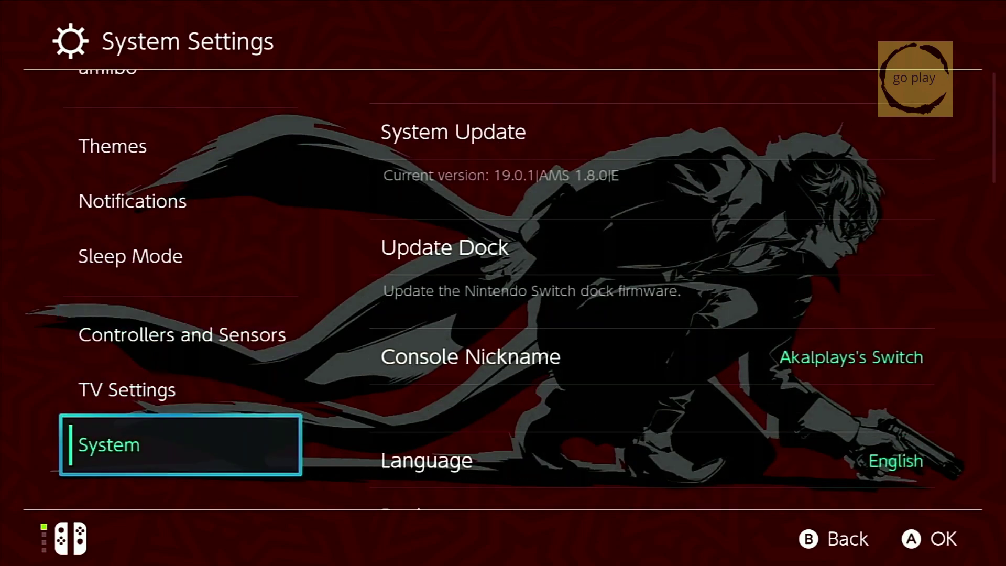
{"action": "key", "text": "Right"}
{"action": "key", "text": "Down"}
{"action": "key", "text": "Up"}
{"action": "key", "text": "Left"}
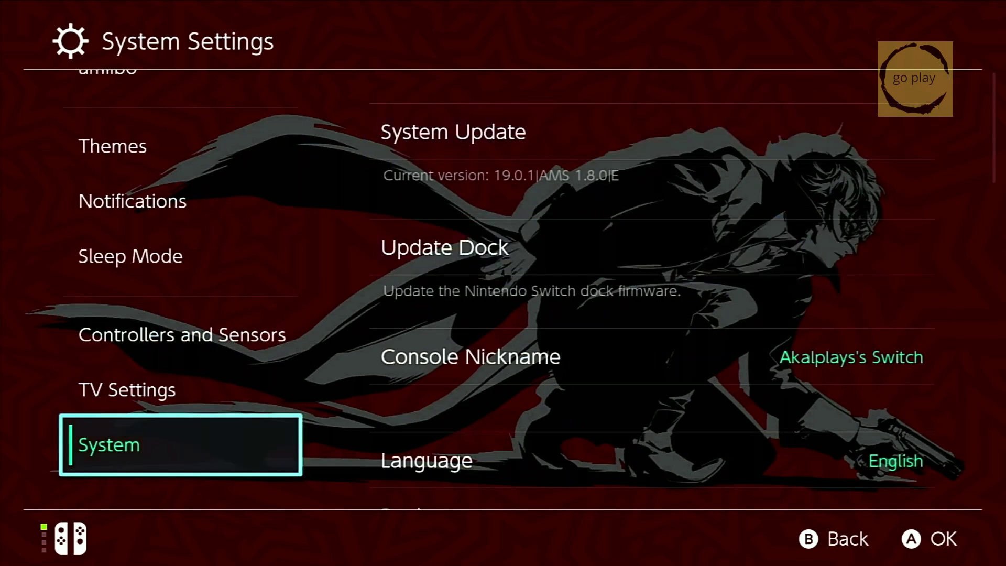
{"action": "key", "text": "Escape"}
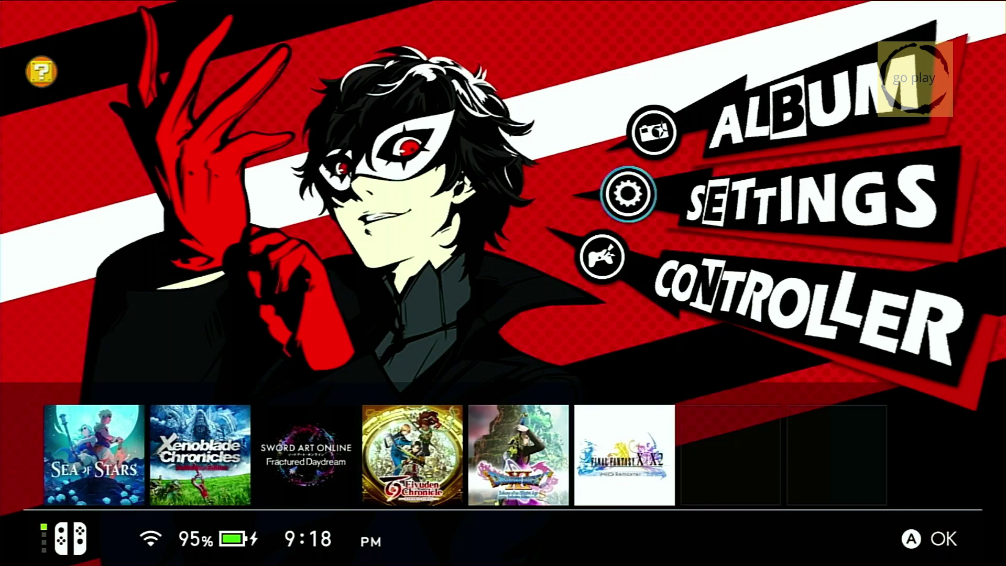
{"action": "key", "text": "Up"}
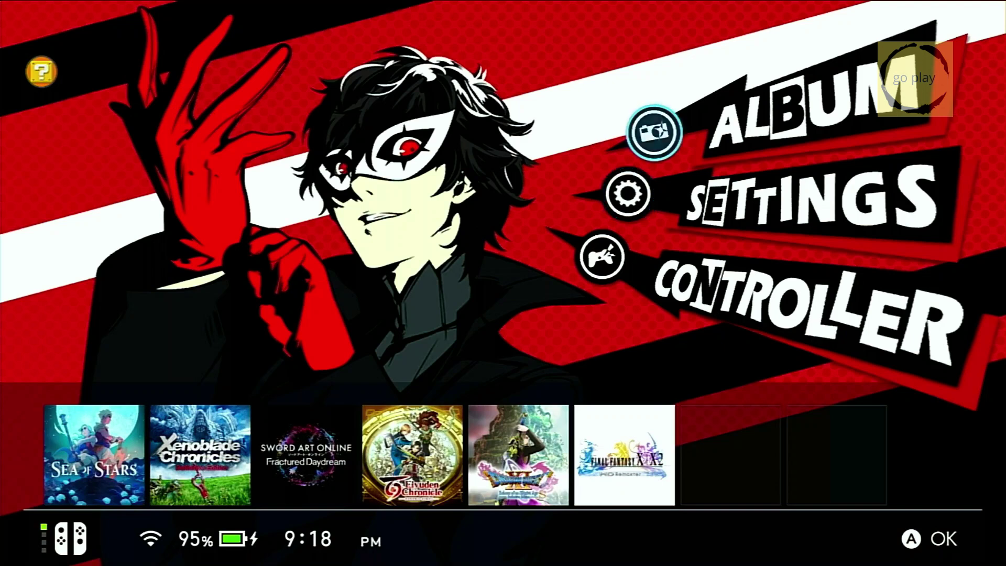
- Launch NXThemes Installer from the Album homebrew menu and open Downloads > Vertical Blue Lava Lamp
{"action": "key", "text": "Return"}
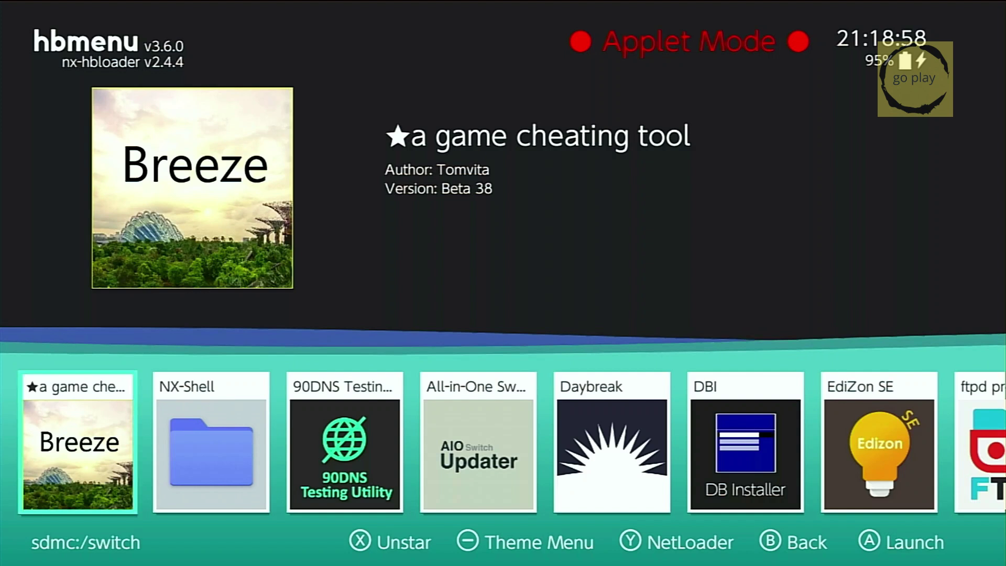
{"action": "key", "text": "Right"}
{"action": "key", "text": "Right"}
{"action": "key", "text": "Right"}
{"action": "key", "text": "Right"}
{"action": "key", "text": "Right"}
{"action": "key", "text": "Right"}
{"action": "key", "text": "Right"}
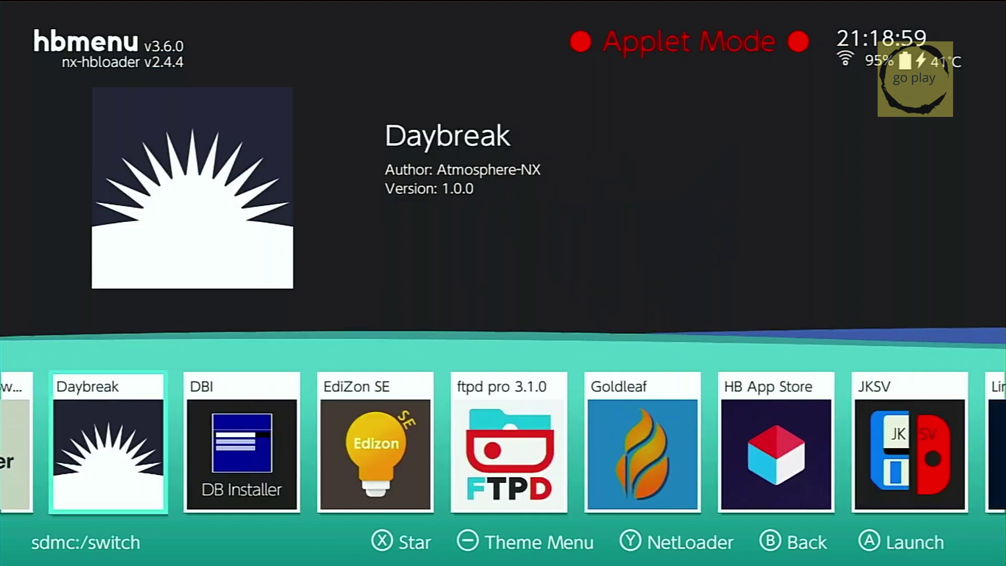
{"action": "key", "text": "Right"}
{"action": "key", "text": "Right"}
{"action": "key", "text": "Right"}
{"action": "key", "text": "Right"}
{"action": "key", "text": "Right"}
{"action": "key", "text": "Right"}
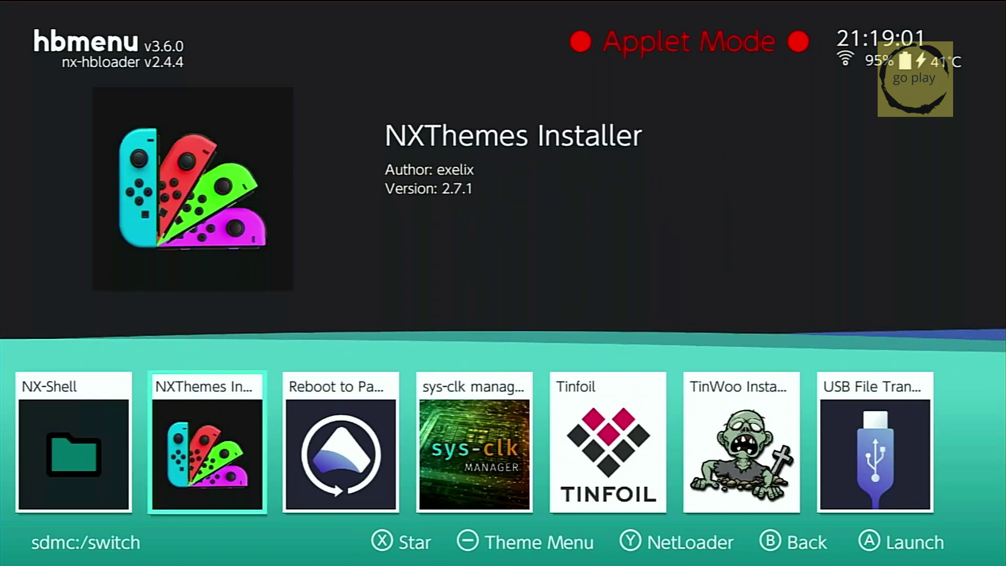
{"action": "key", "text": "Return"}
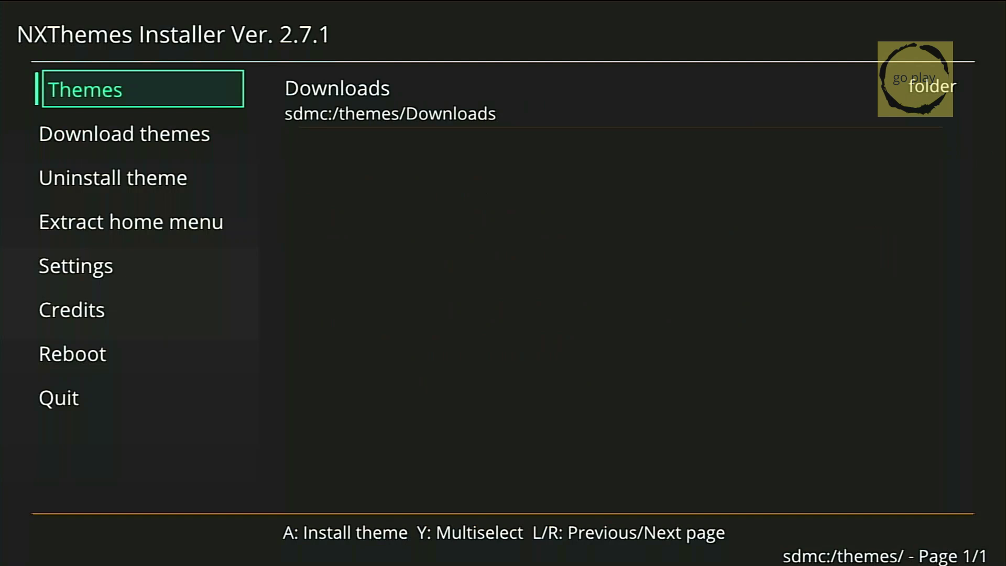
{"action": "key", "text": "Right"}
{"action": "key", "text": "Return"}
{"action": "key", "text": "Down"}
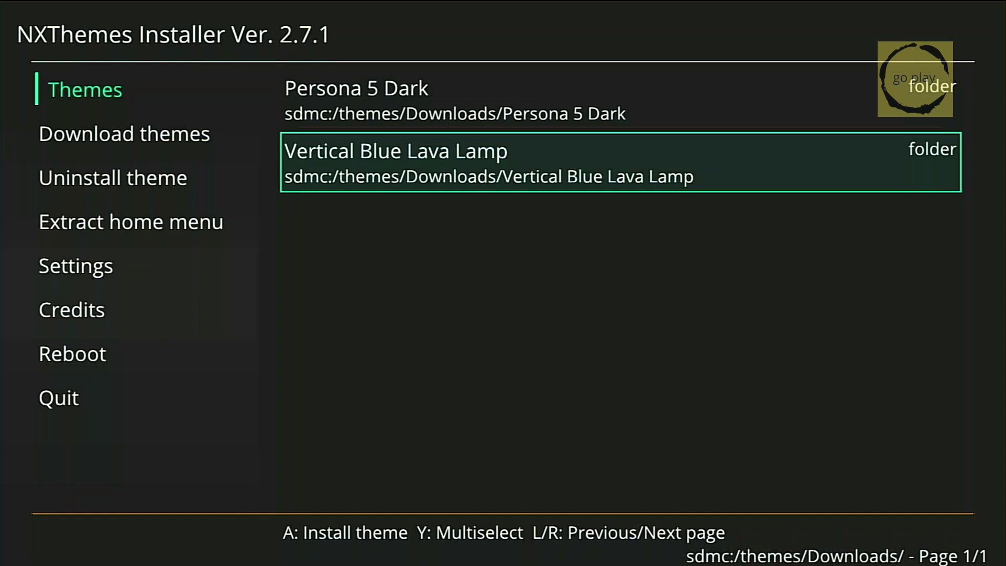
{"action": "key", "text": "Return"}
- Multiselect the Vertical Blue Lava Lamp theme parts and install them
{"action": "key", "text": "y"}
{"action": "key", "text": "Down"}
{"action": "key", "text": "a"}
{"action": "key", "text": "Down"}
{"action": "key", "text": "a"}
{"action": "key", "text": "Down"}
{"action": "key", "text": "a"}
{"action": "key", "text": "Down"}
{"action": "key", "text": "a"}
{"action": "key", "text": "Down"}
{"action": "key", "text": "a"}
{"action": "key", "text": "plus"}
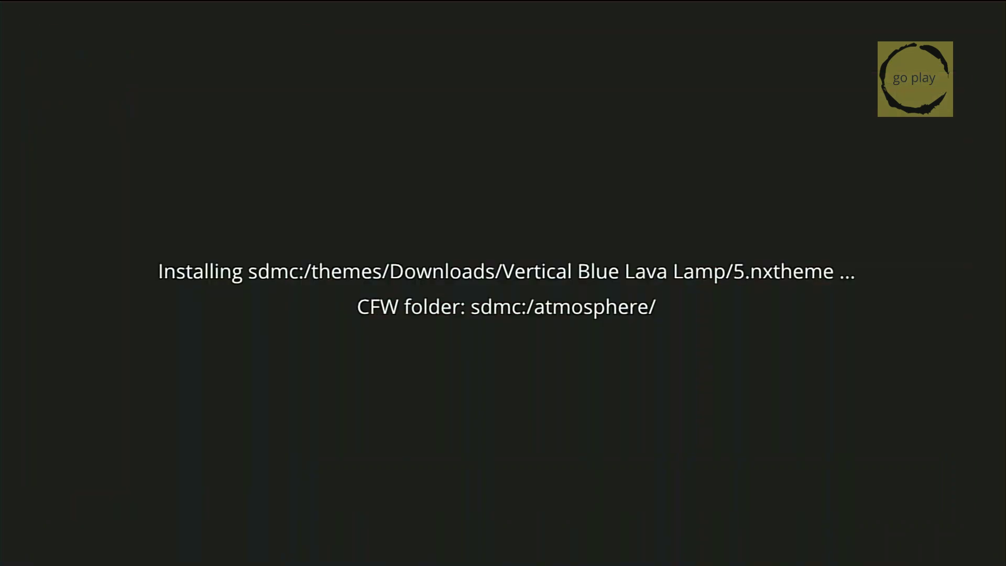
- Reboot the console from NXThemes Installer's Reboot section
{"action": "key", "text": "Left"}
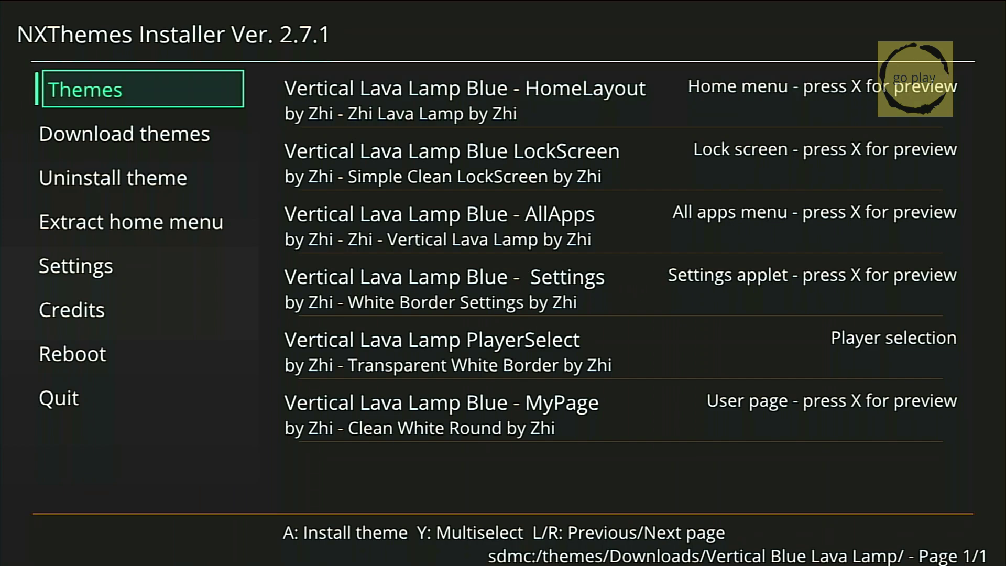
{"action": "key", "text": "Down"}
{"action": "key", "text": "Down"}
{"action": "key", "text": "Down"}
{"action": "key", "text": "Down"}
{"action": "key", "text": "Down"}
{"action": "key", "text": "Down"}
{"action": "key", "text": "Right"}
{"action": "key", "text": "Return"}
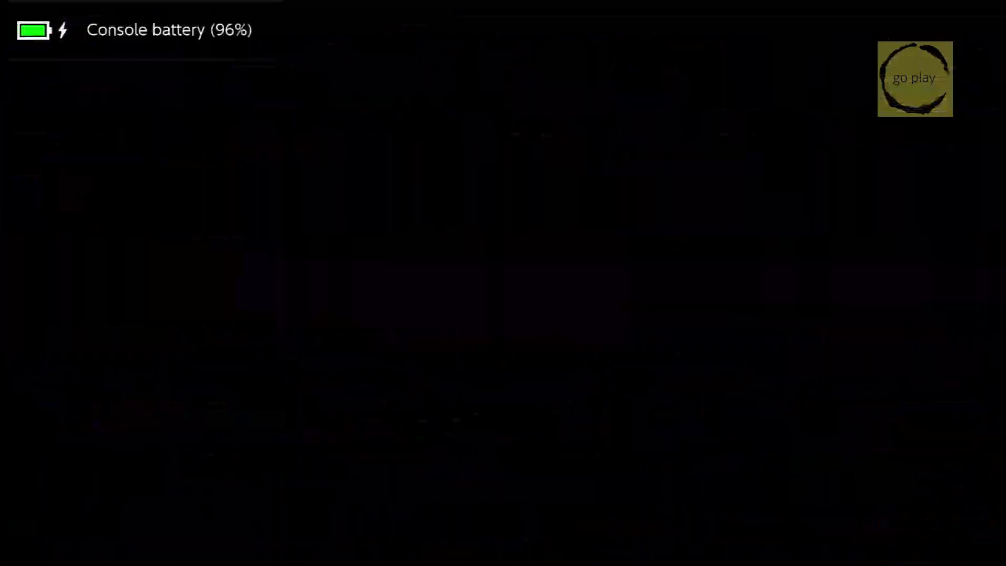
- Unlock the console and open System Settings from the blue lava lamp home screen
{"action": "key", "text": "Return"}
{"action": "key", "text": "Return"}
{"action": "key", "text": "Return"}
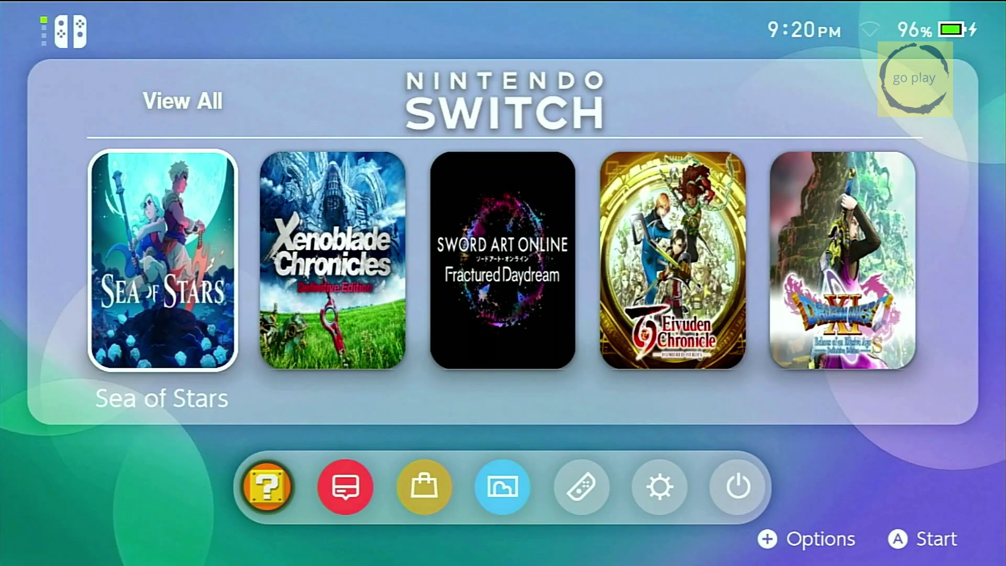
{"action": "key", "text": "Right"}
{"action": "key", "text": "Right"}
{"action": "key", "text": "Right"}
{"action": "key", "text": "Down"}
{"action": "key", "text": "Right"}
{"action": "key", "text": "Right"}
{"action": "key", "text": "Right"}
{"action": "key", "text": "Right"}
{"action": "key", "text": "Right"}
{"action": "key", "text": "Return"}
{"action": "key", "text": "Down"}
{"action": "key", "text": "Down"}
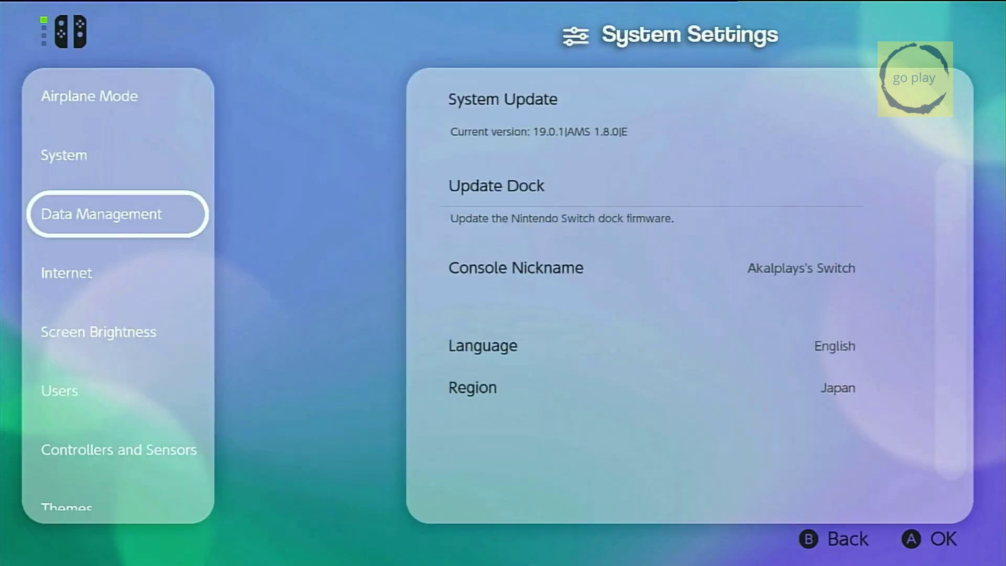
- Browse the restyled settings sections, then return home with focus toward the Album
{"action": "key", "text": "Down"}
{"action": "key", "text": "Down"}
{"action": "key", "text": "Down"}
{"action": "key", "text": "Down"}
{"action": "key", "text": "Down"}
{"action": "key", "text": "Down"}
{"action": "key", "text": "Down"}
{"action": "key", "text": "Down"}
{"action": "key", "text": "Down"}
{"action": "key", "text": "Down"}
{"action": "key", "text": "Down"}
{"action": "key", "text": "Up"}
{"action": "key", "text": "Up"}
{"action": "key", "text": "Up"}
{"action": "key", "text": "Up"}
{"action": "key", "text": "Escape"}
{"action": "key", "text": "Left"}
{"action": "key", "text": "Left"}
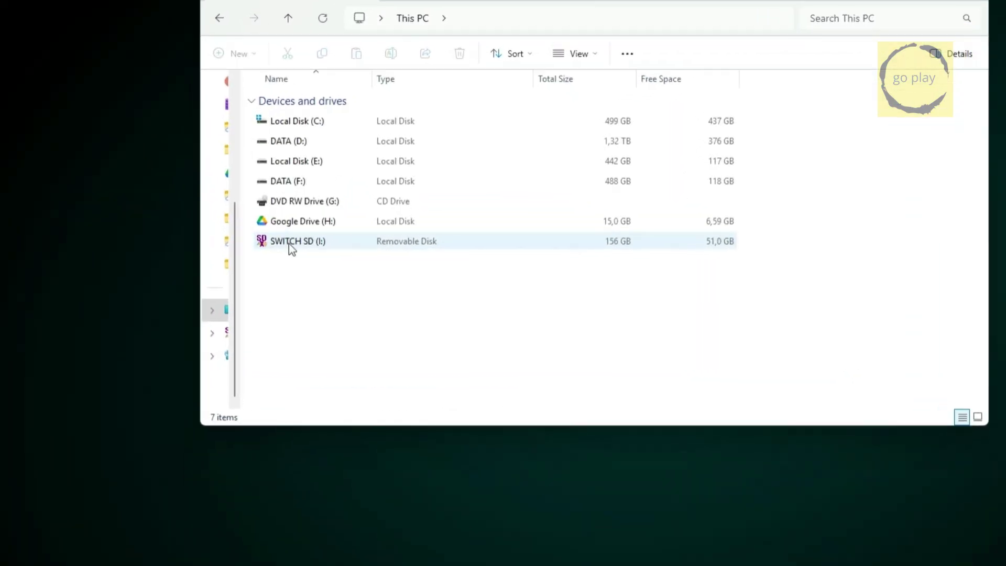
{"action": "left_click", "coordinate": [288, 244]}
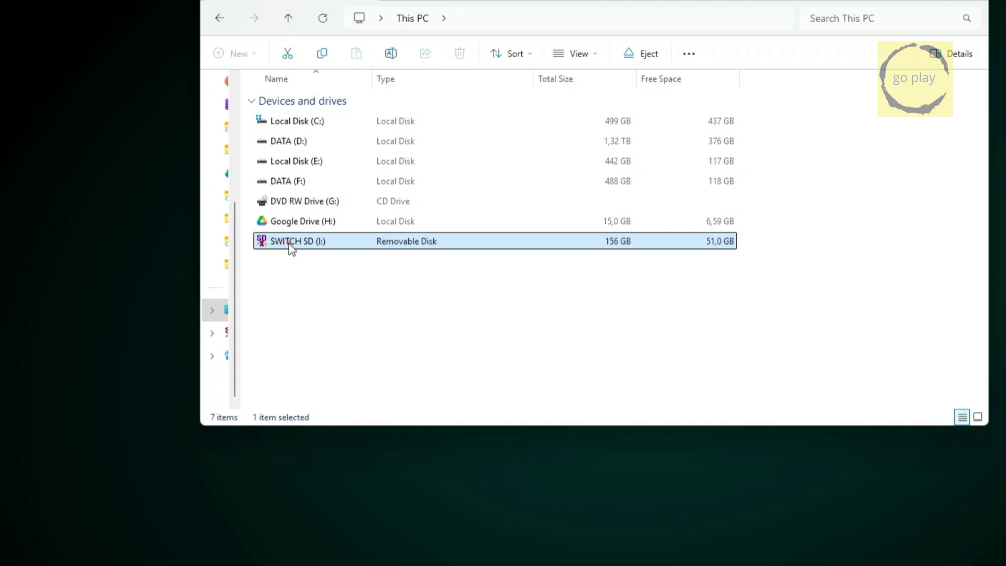
{"action": "double_click", "coordinate": [317, 243]}
{"action": "left_click", "coordinate": [304, 145]}
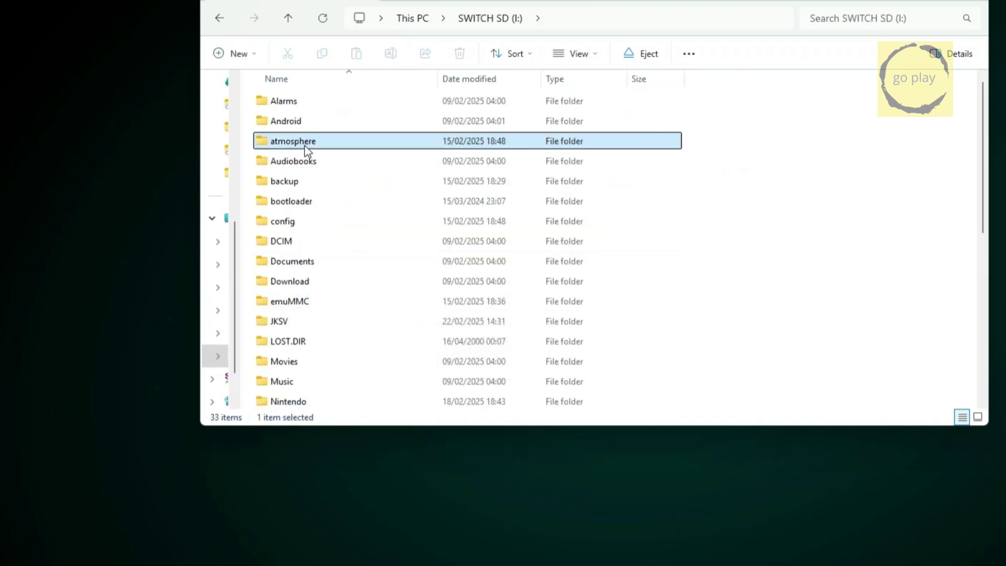
{"action": "double_click", "coordinate": [336, 144]}
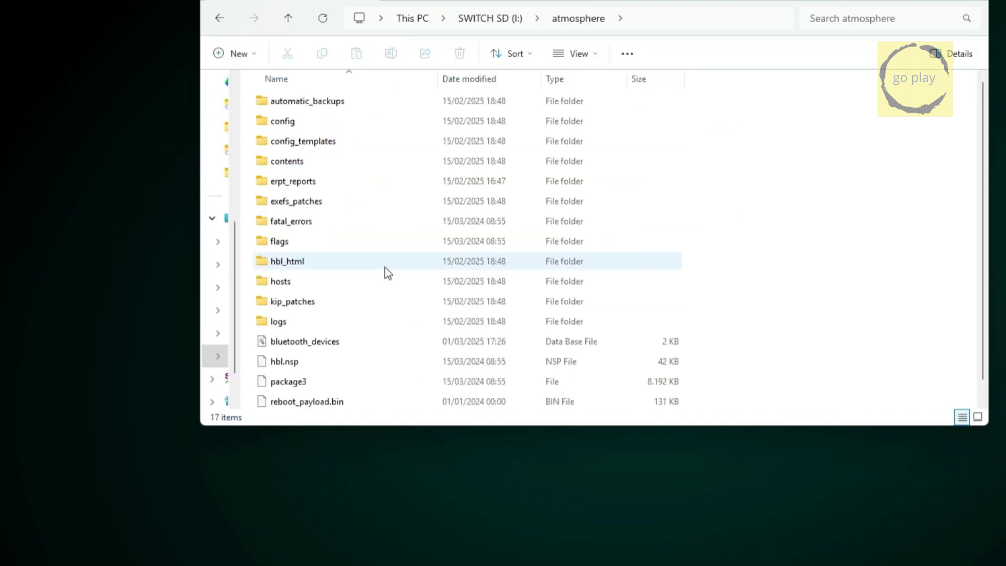
{"action": "left_click", "coordinate": [314, 162]}
{"action": "double_click", "coordinate": [319, 165]}
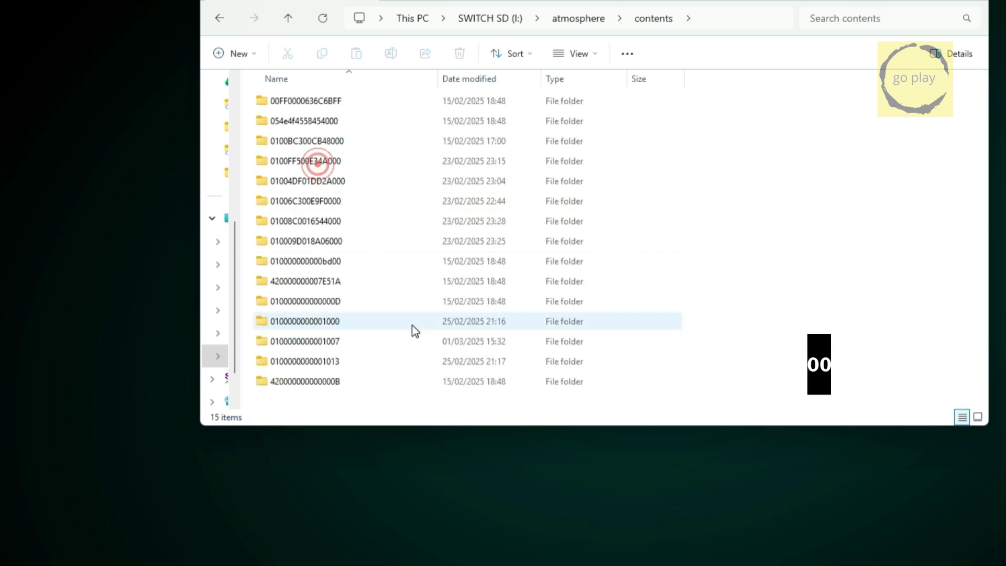
{"action": "left_click", "coordinate": [353, 321]}
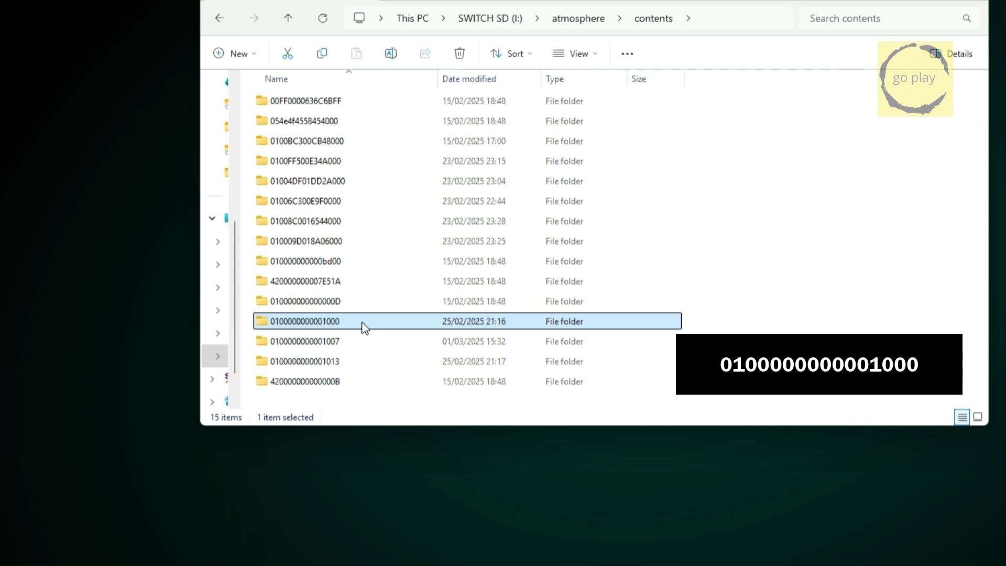
{"action": "double_click", "coordinate": [366, 328]}
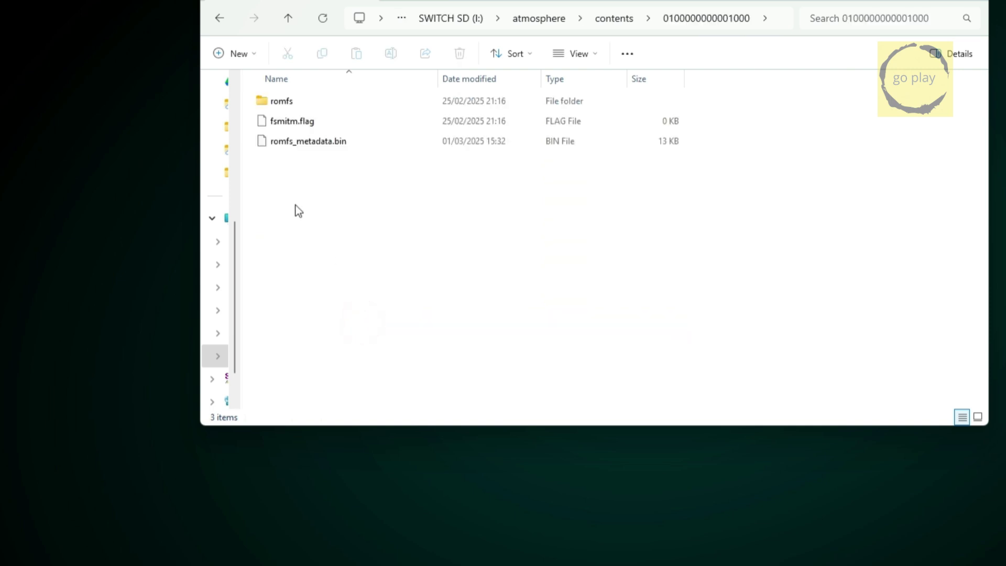
- Delete the romfs folder and confirm the deletion
{"action": "left_click", "coordinate": [281, 100]}
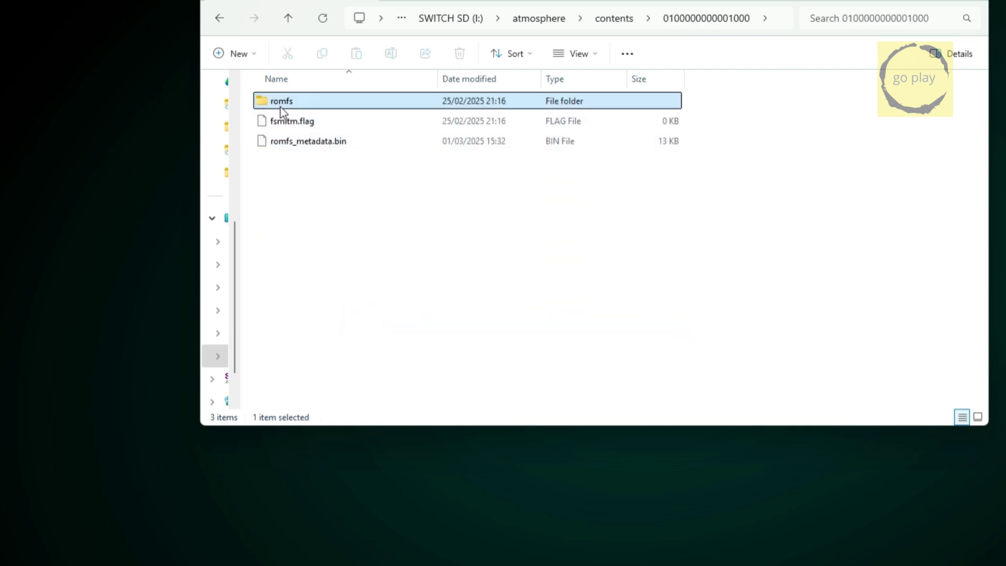
{"action": "right_click", "coordinate": [324, 104]}
{"action": "left_click", "coordinate": [477, 124]}
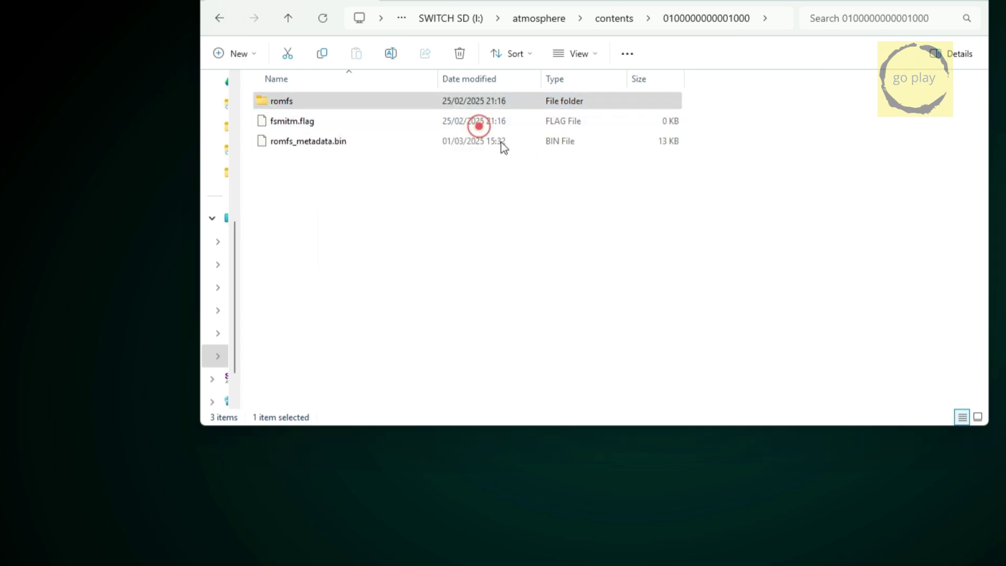
{"action": "left_click", "coordinate": [525, 350]}
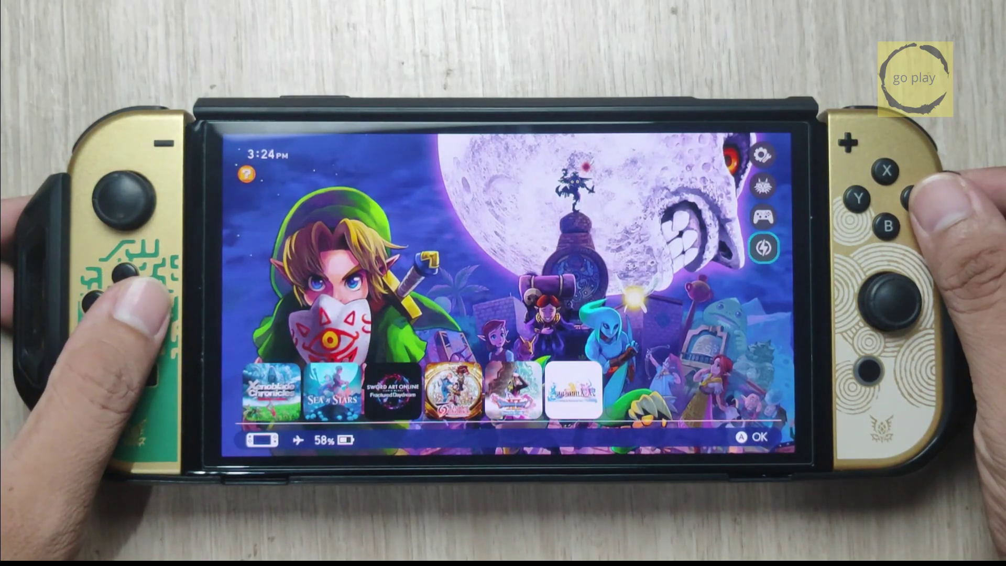
- Dismiss the sleep prompt, open System Settings and scroll down the sections toward TV Settings
{"action": "key", "text": "Return"}
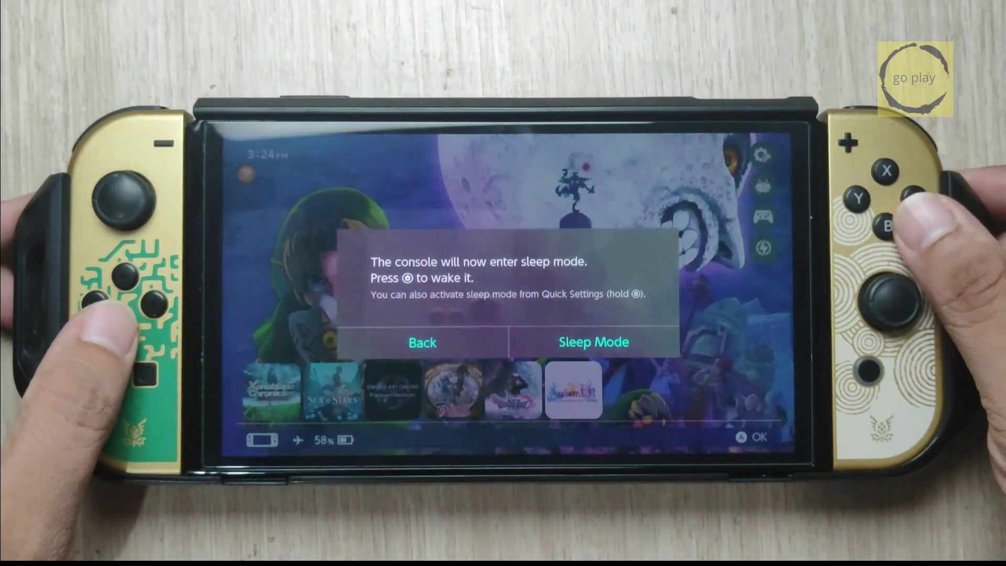
{"action": "key", "text": "Escape"}
{"action": "key", "text": "Up"}
{"action": "key", "text": "Up"}
{"action": "key", "text": "Up"}
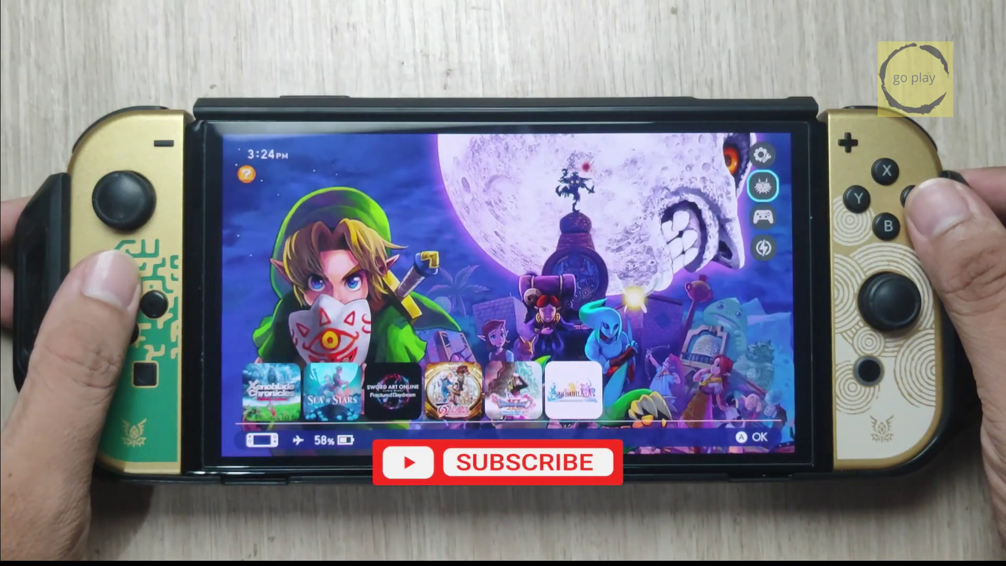
{"action": "key", "text": "Return"}
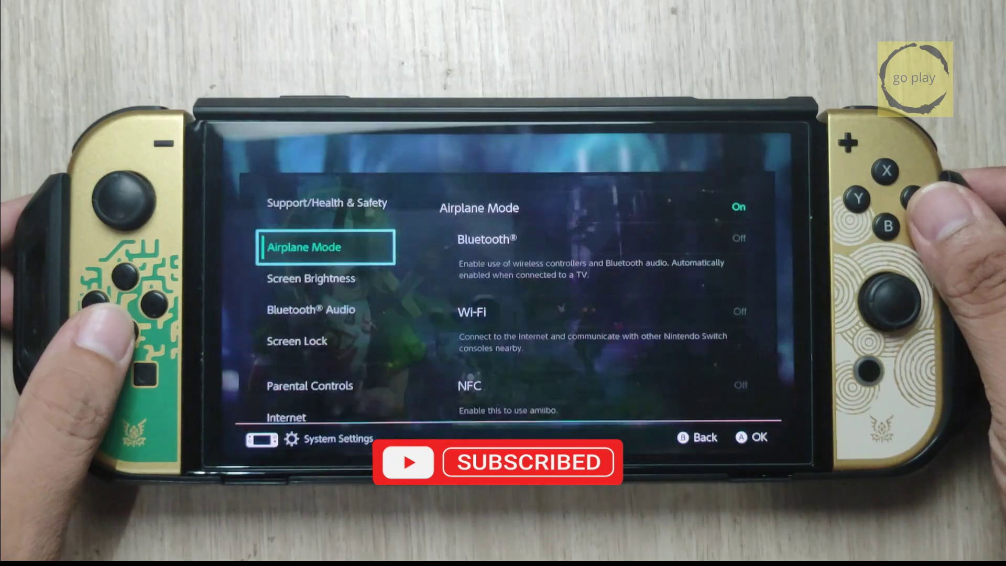
{"action": "key", "text": "Down"}
{"action": "key", "text": "Down"}
{"action": "key", "text": "Down"}
{"action": "key", "text": "Down"}
{"action": "key", "text": "Down"}
{"action": "key", "text": "Down"}
{"action": "key", "text": "Down"}
{"action": "key", "text": "Down"}
{"action": "key", "text": "Down"}
{"action": "key", "text": "Down"}
{"action": "key", "text": "Down"}
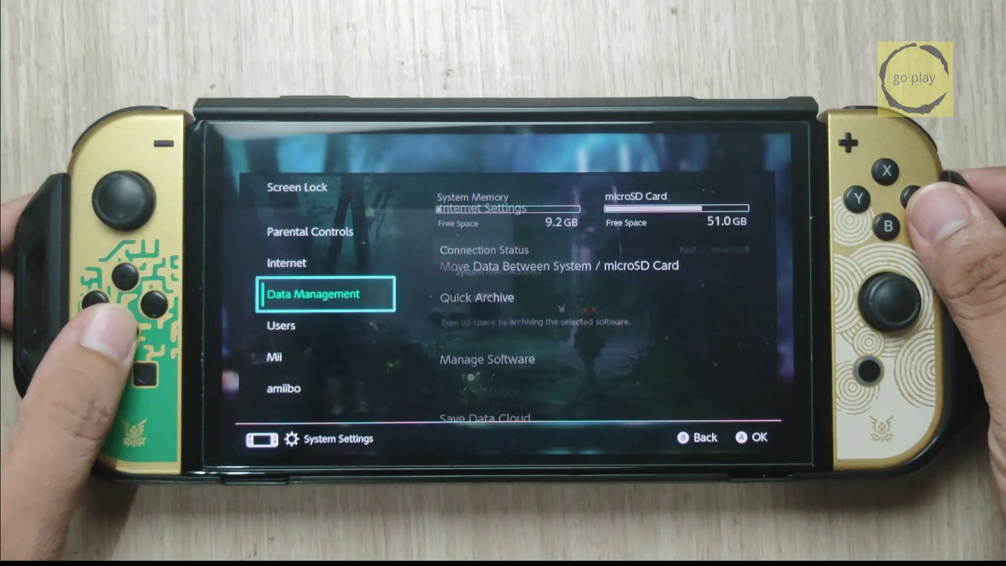
{"action": "key", "text": "Down"}
{"action": "key", "text": "Down"}
{"action": "key", "text": "Down"}
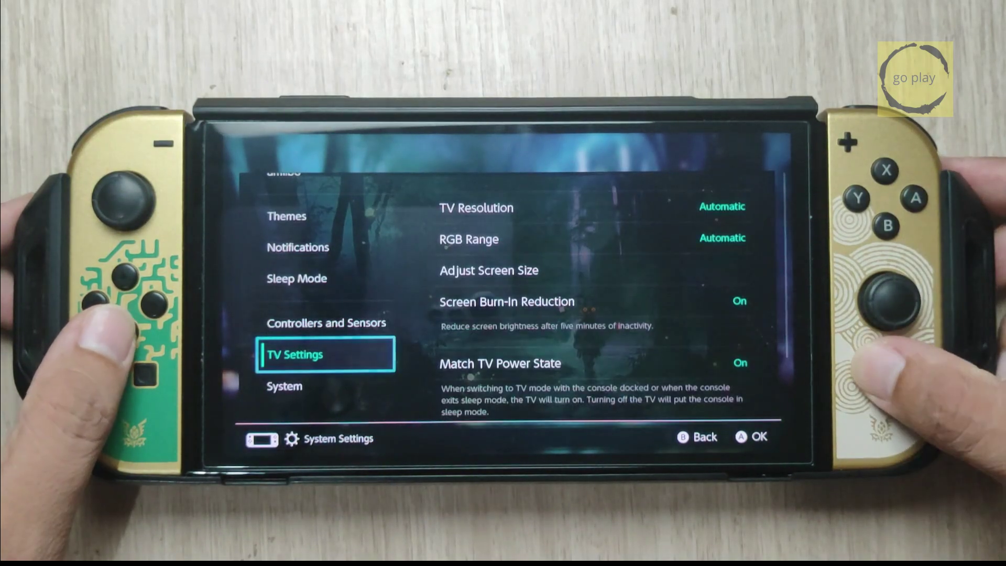